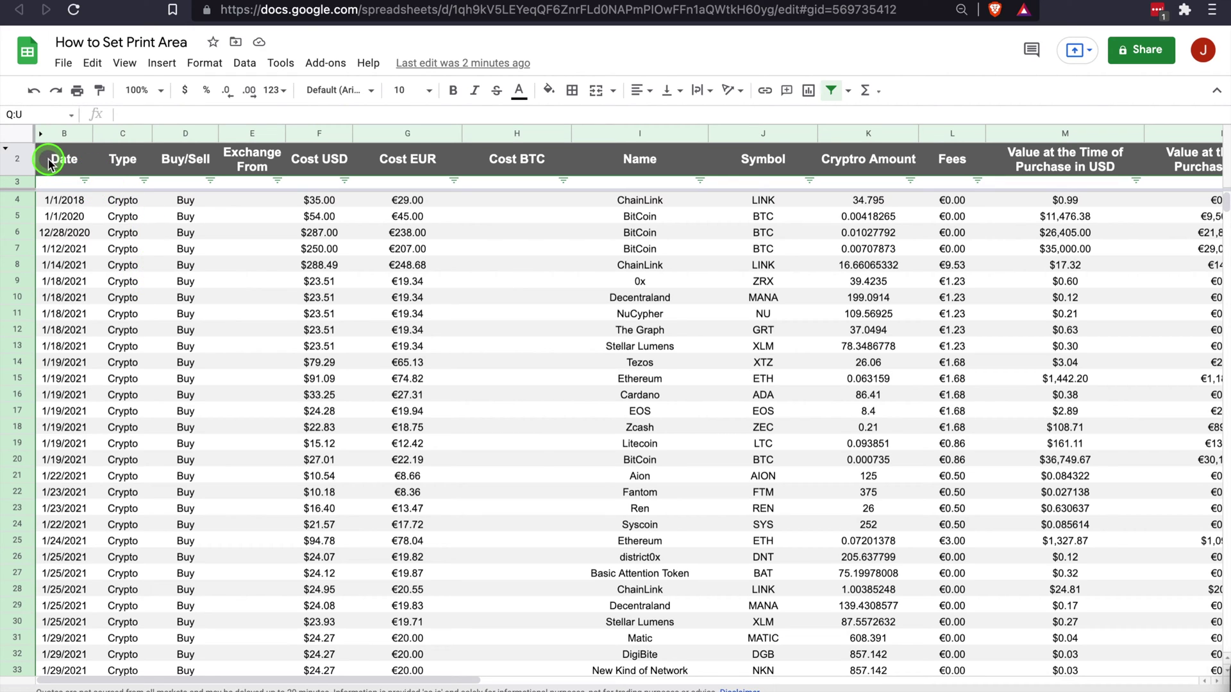
Step: Select the table block B2:K24 and open File > Print settings
mouse_move(48, 162)
left_mouse_down()
mouse_move(996, 441)
mouse_move(1000, 467)
mouse_move(913, 474)
mouse_move(890, 525)
left_mouse_up()
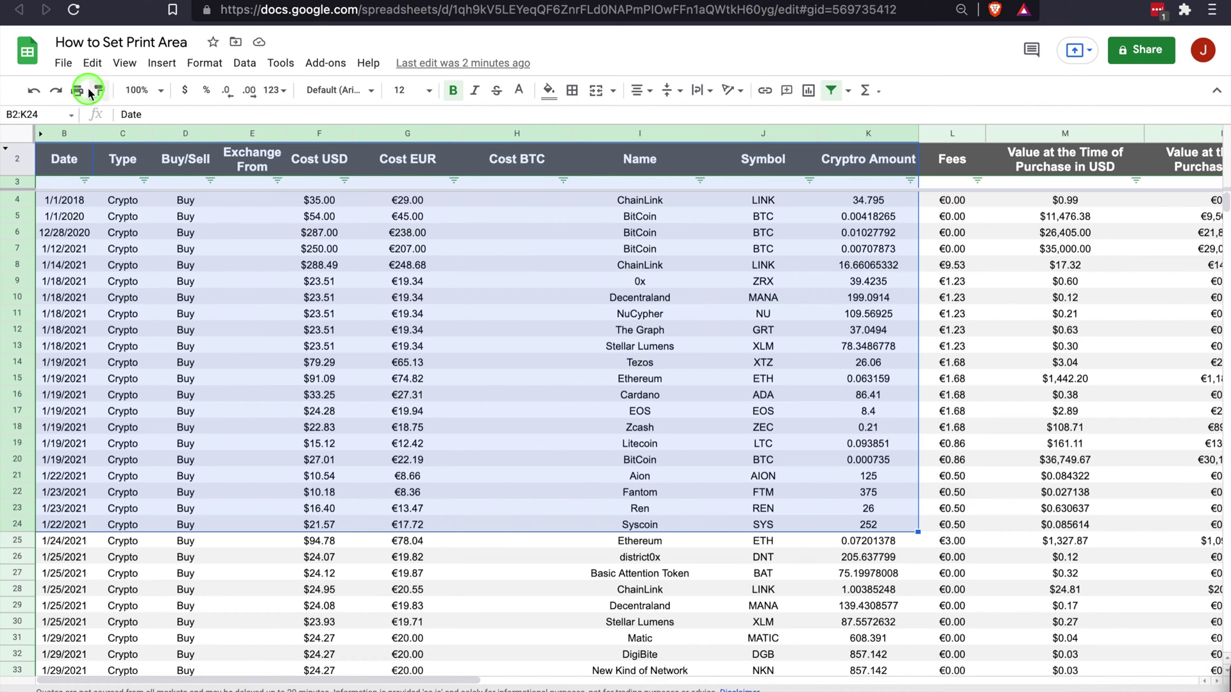
left_click(64, 63)
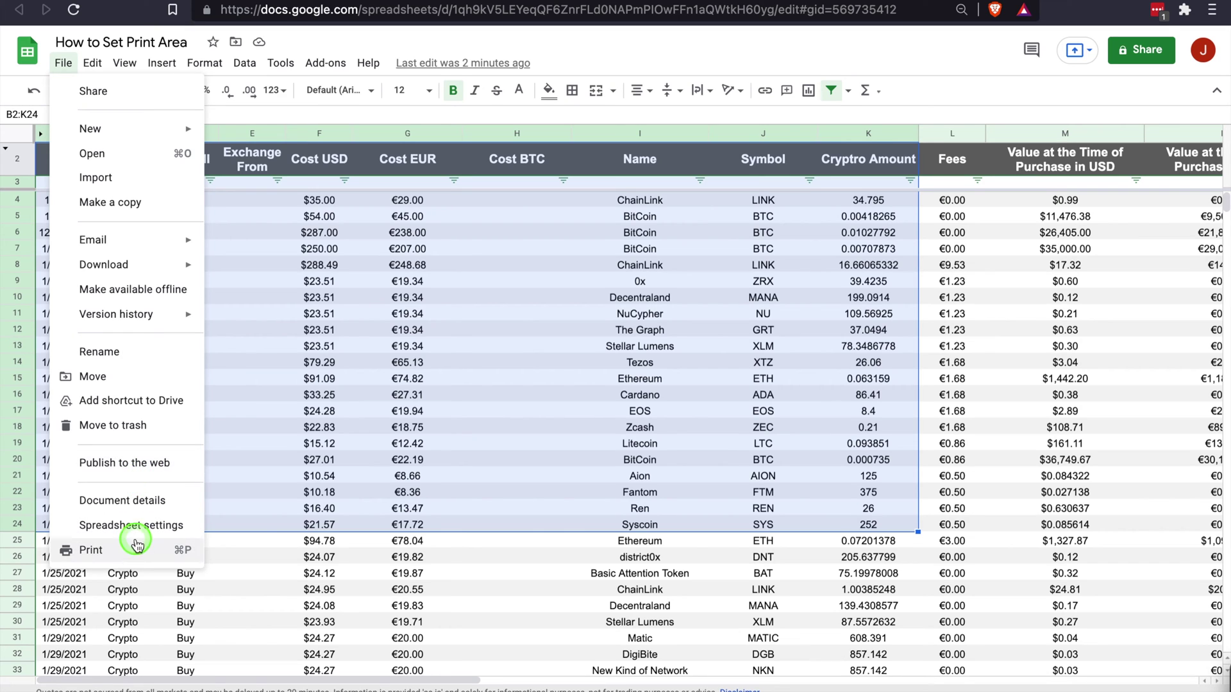
left_click(134, 551)
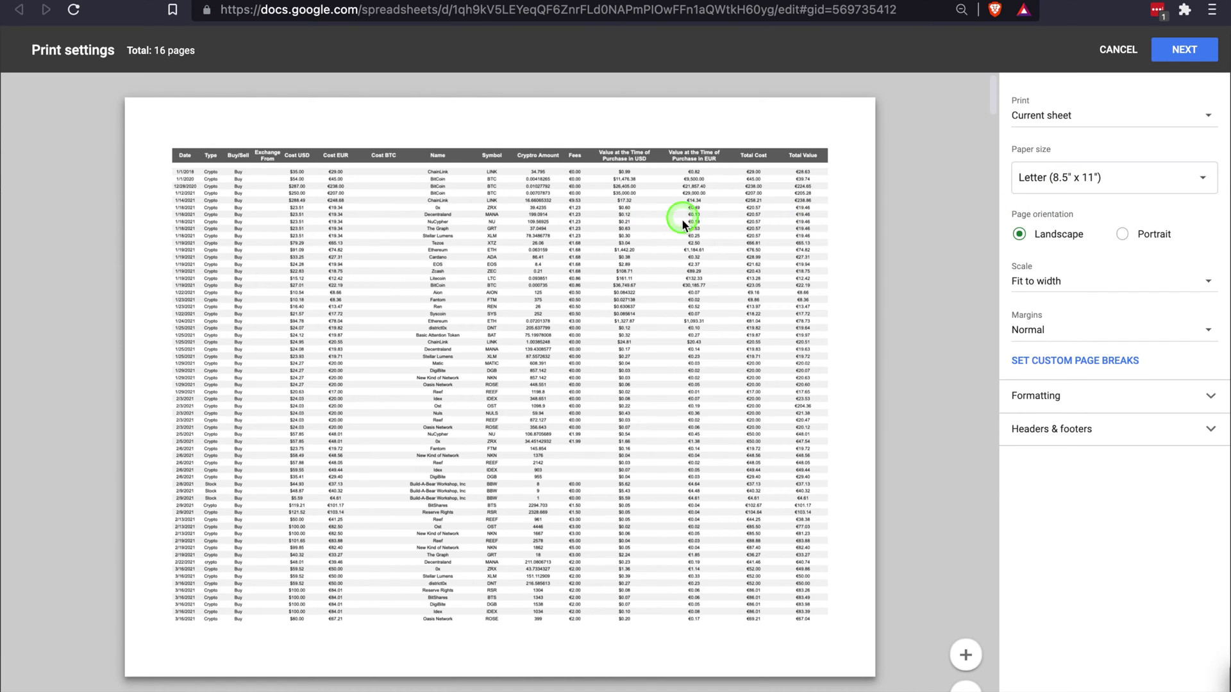
Step: Preview printing only Selected cells (B2:K24) on one page, then cancel Print settings
scroll(682, 227, "down", 5)
scroll(681, 227, "up", 1)
scroll(682, 227, "down", 3)
scroll(682, 227, "up", 2)
scroll(681, 227, "down", 1)
scroll(681, 222, "up", 5)
left_click(1132, 119)
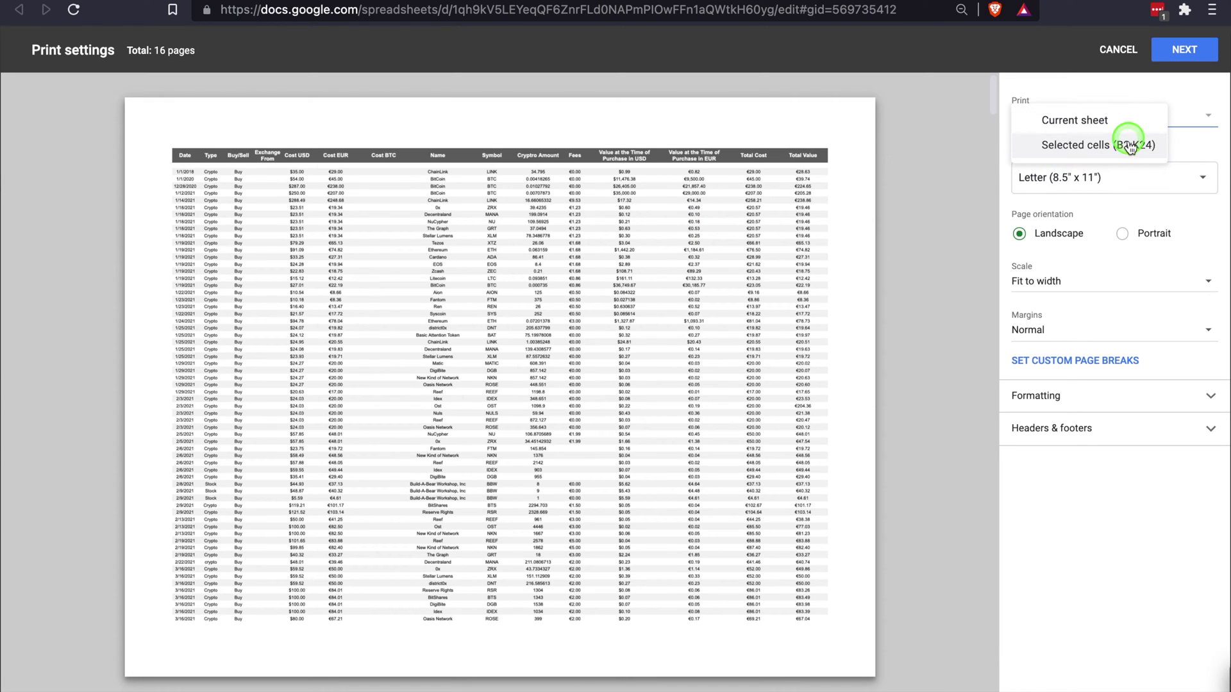
left_click(1128, 144)
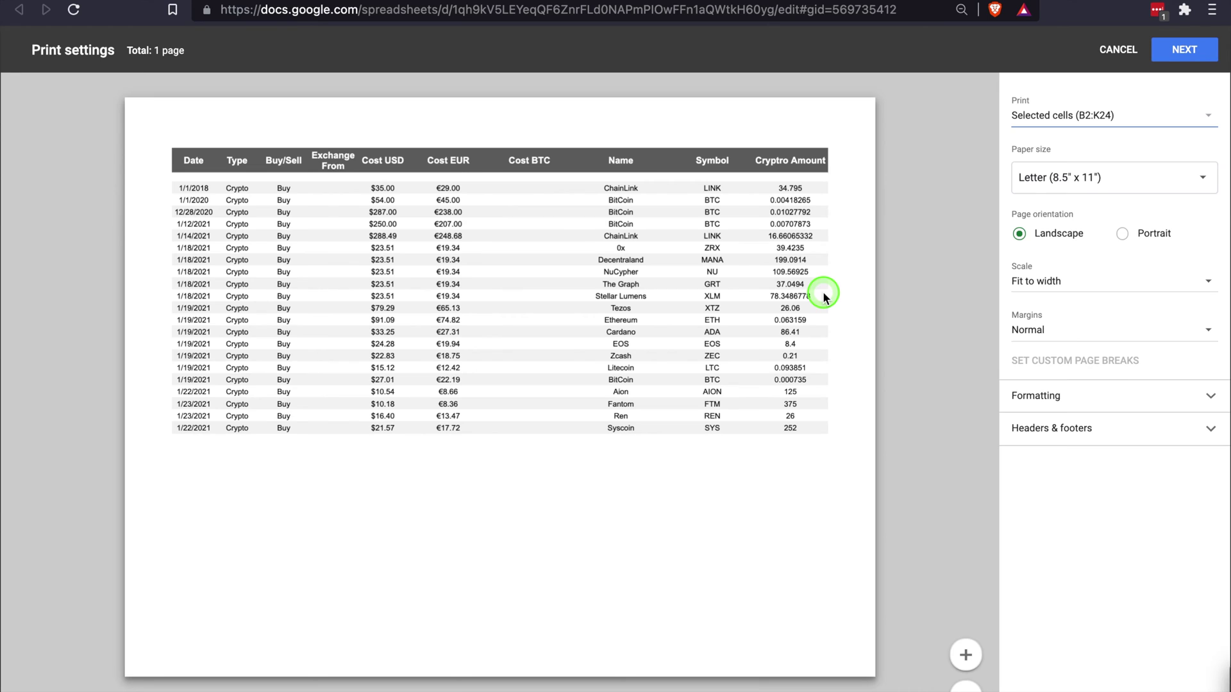
left_click(1194, 50)
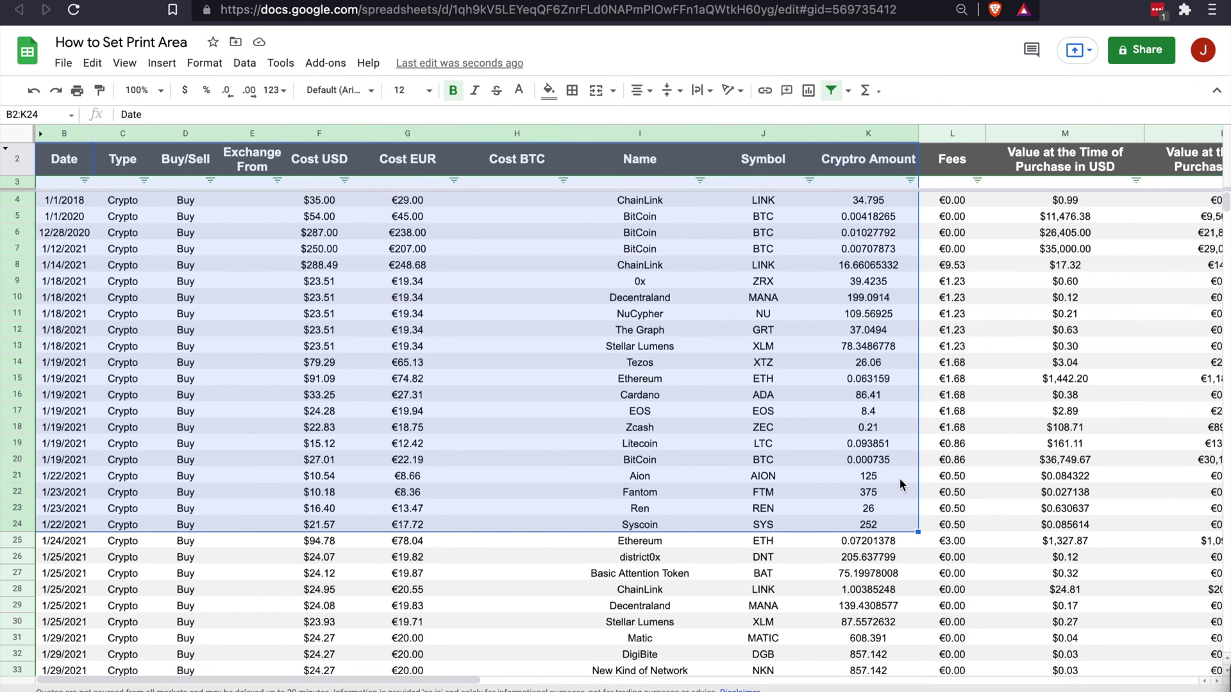
Step: Deselect the range and open Print settings with Print set to Current sheet
left_click(669, 593)
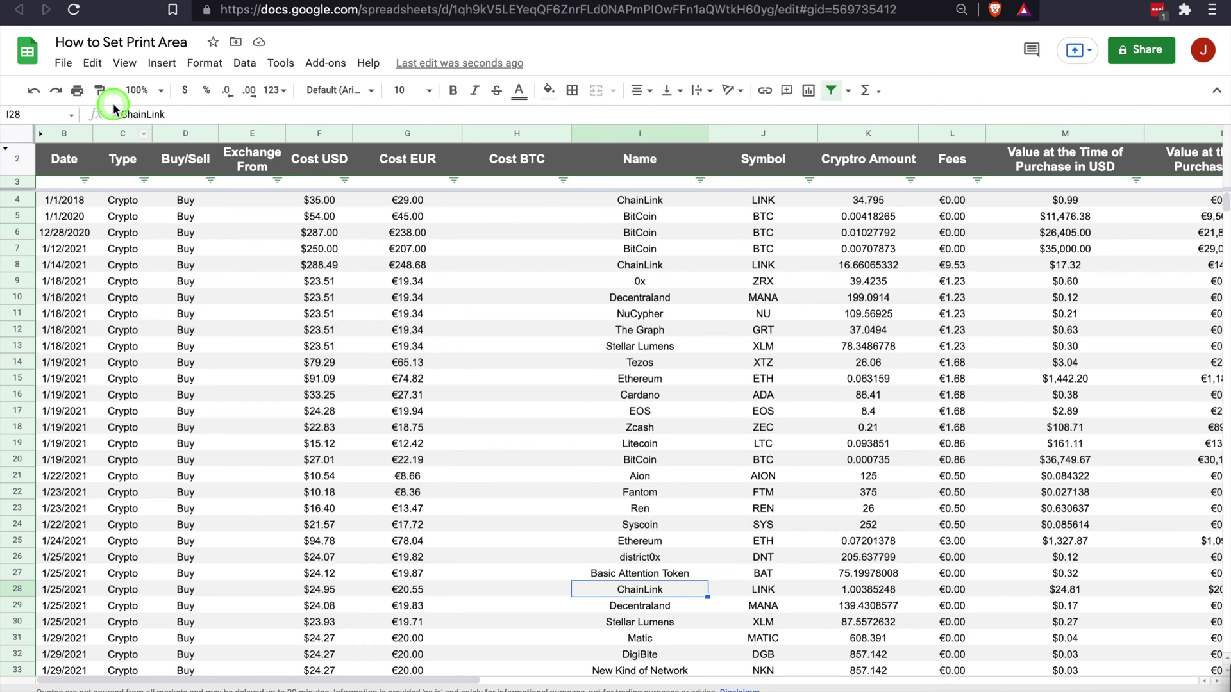
left_click(64, 63)
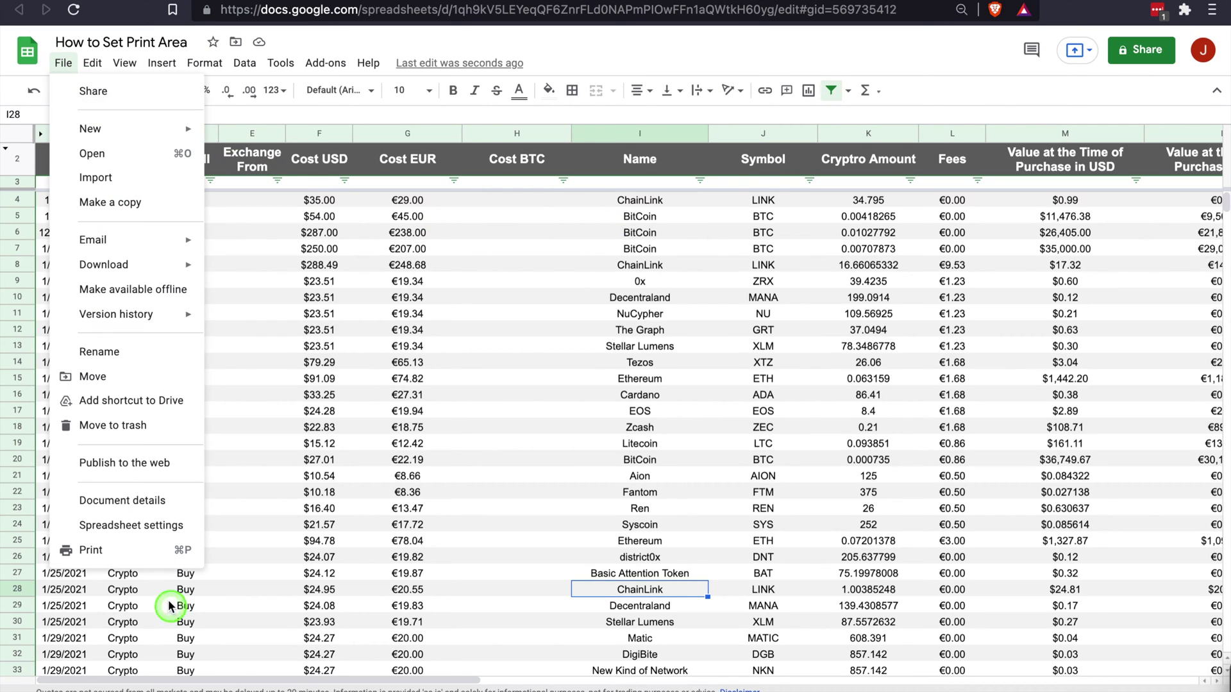
left_click(162, 551)
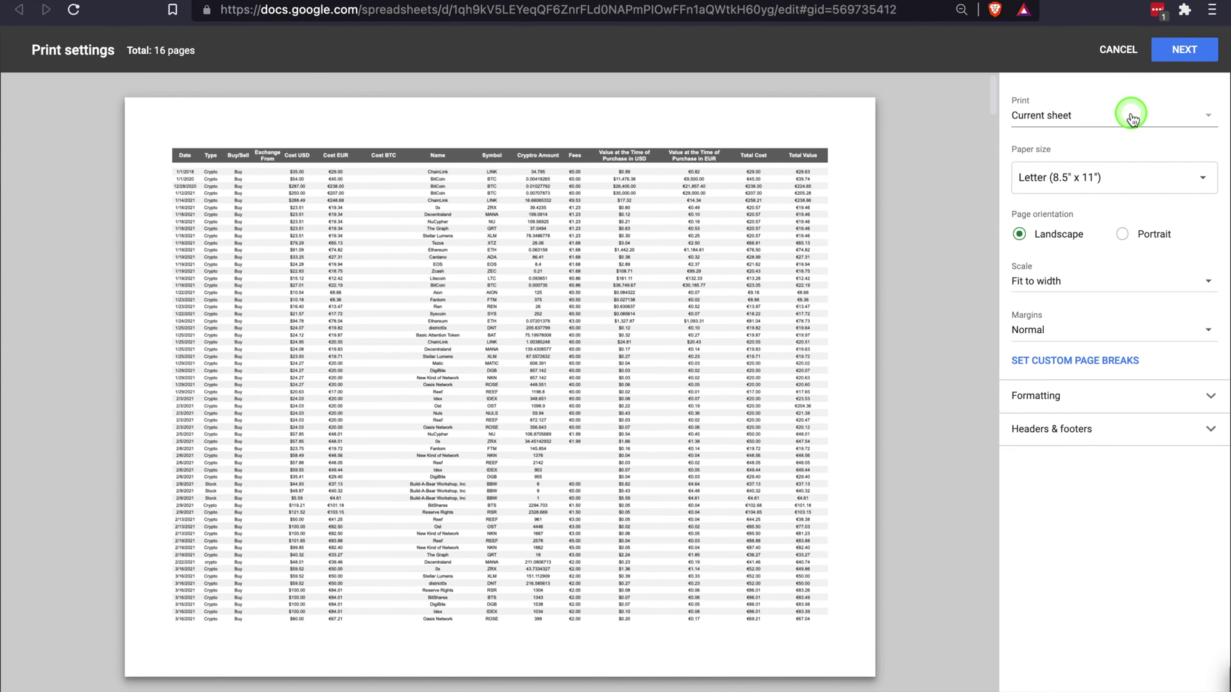
left_click(1094, 119)
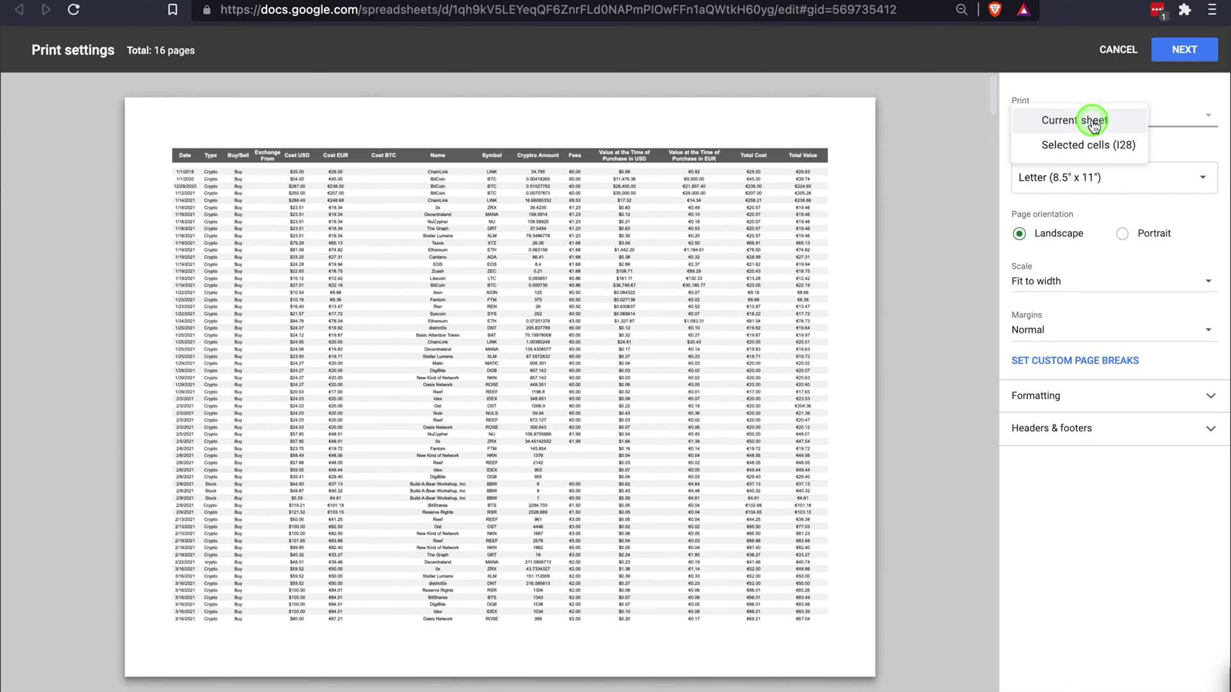
left_click(1179, 95)
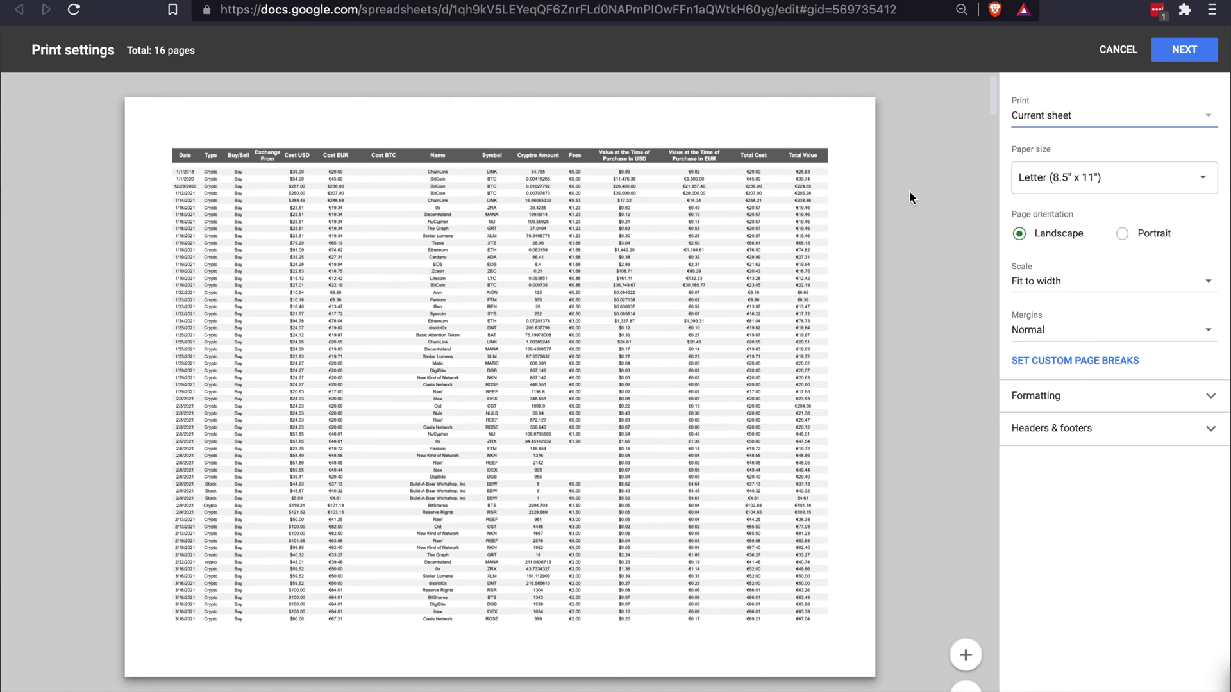
Step: Review the 16-page whole-sheet preview and close Print settings
scroll(711, 378, "down", 2)
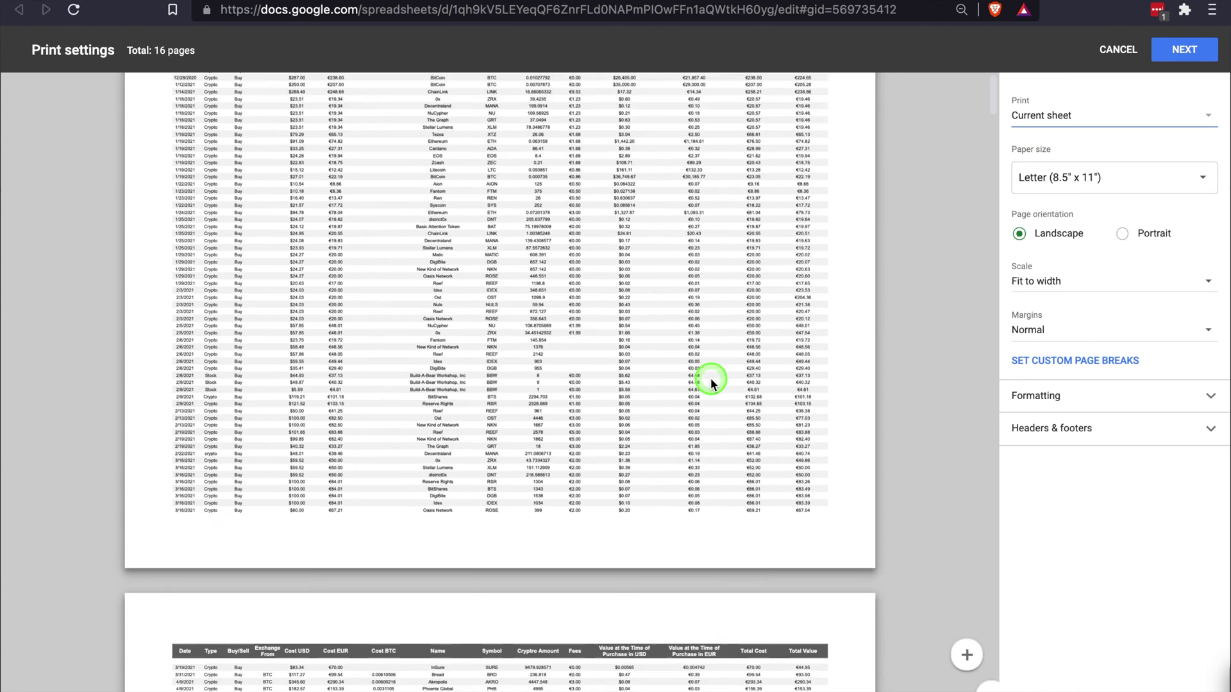
scroll(710, 379, "down", 2)
scroll(710, 378, "up", 4)
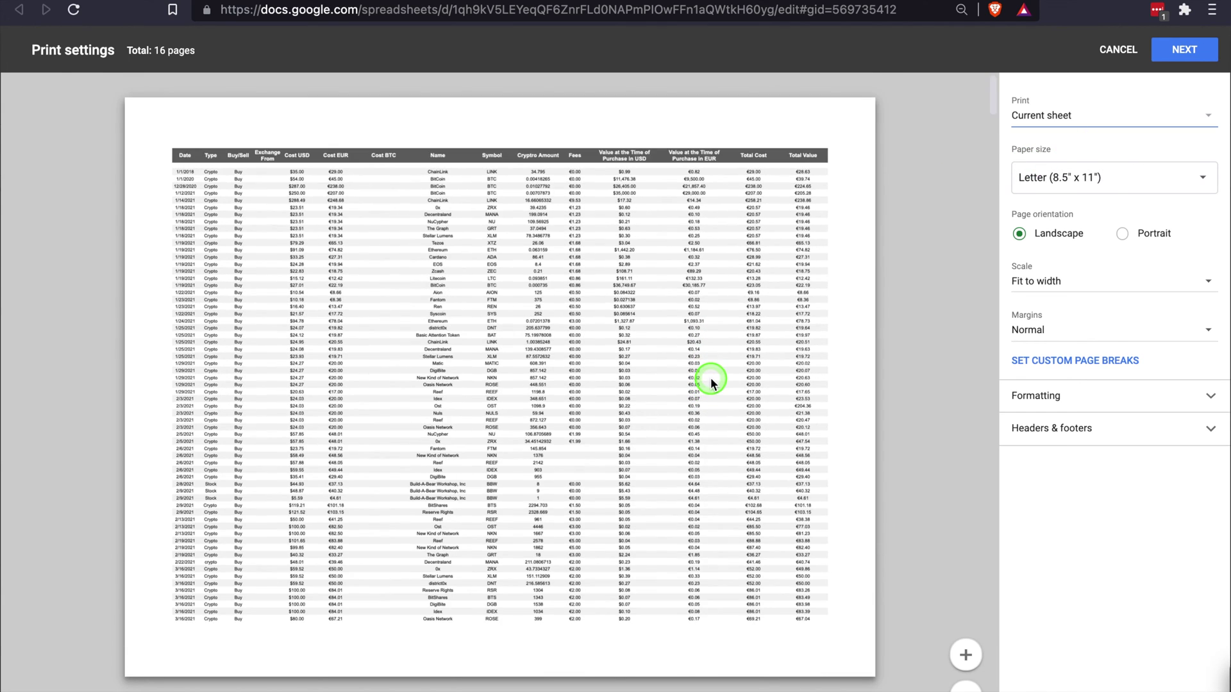
left_click(1113, 61)
Step: Unfreeze all header rows with View > Freeze > No rows
left_click(581, 311)
left_click(125, 62)
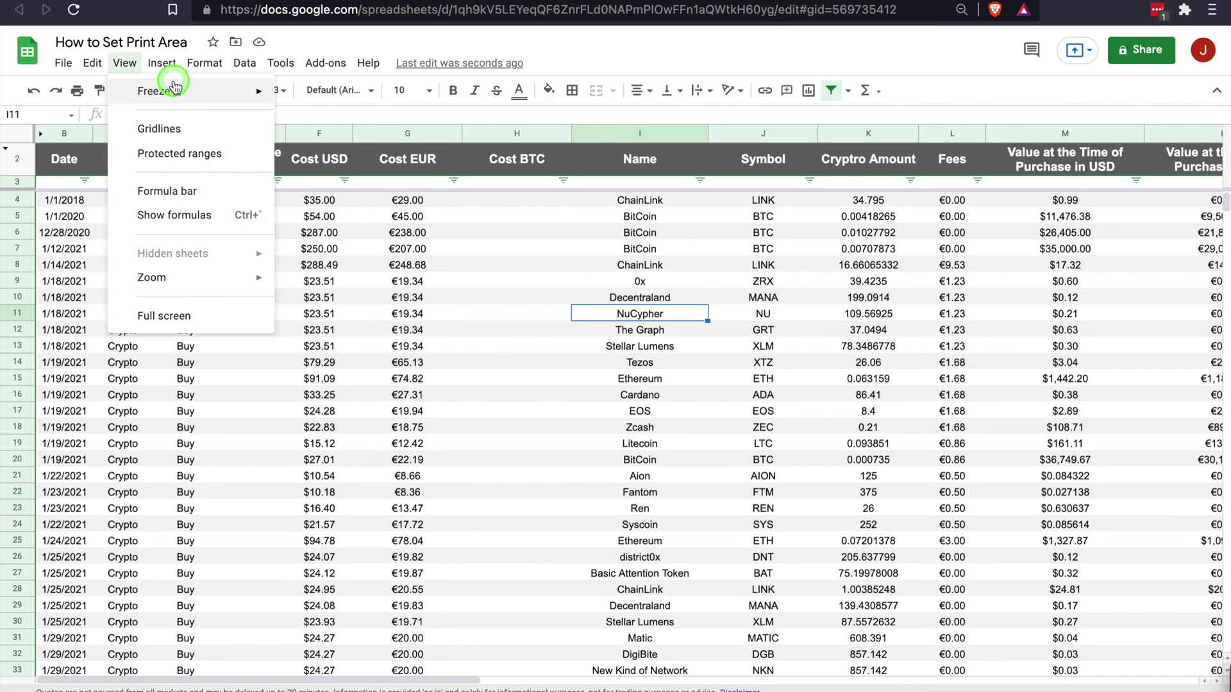
mouse_move(153, 90)
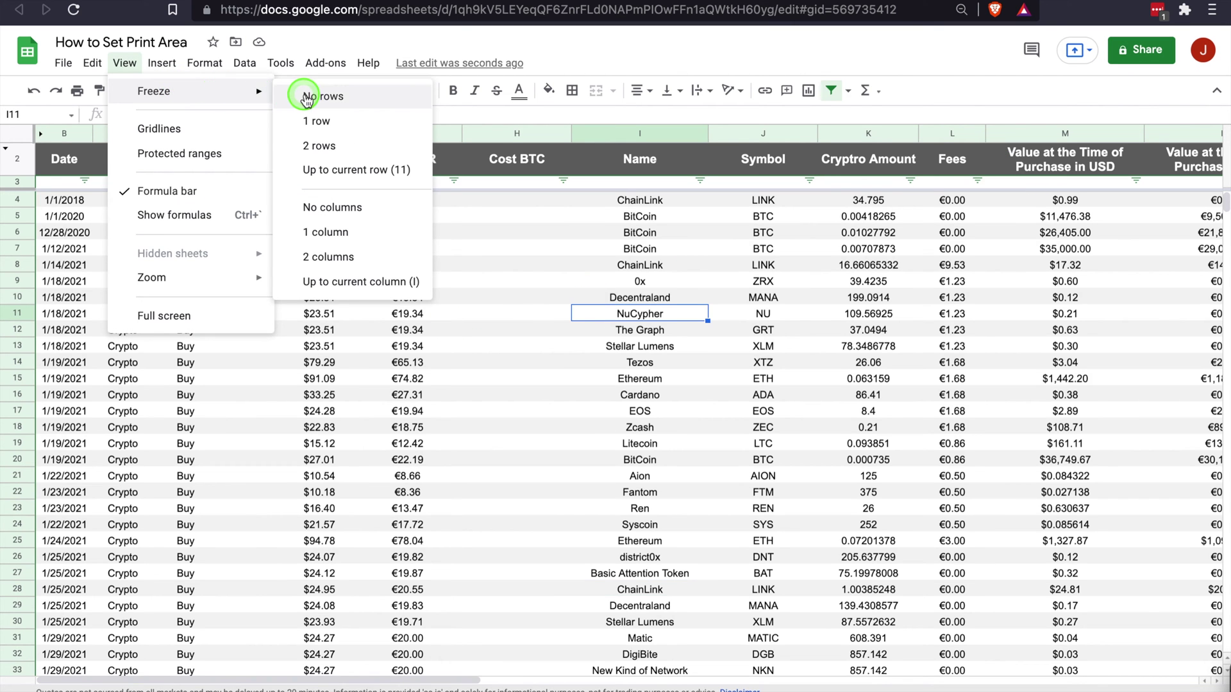
left_click(308, 97)
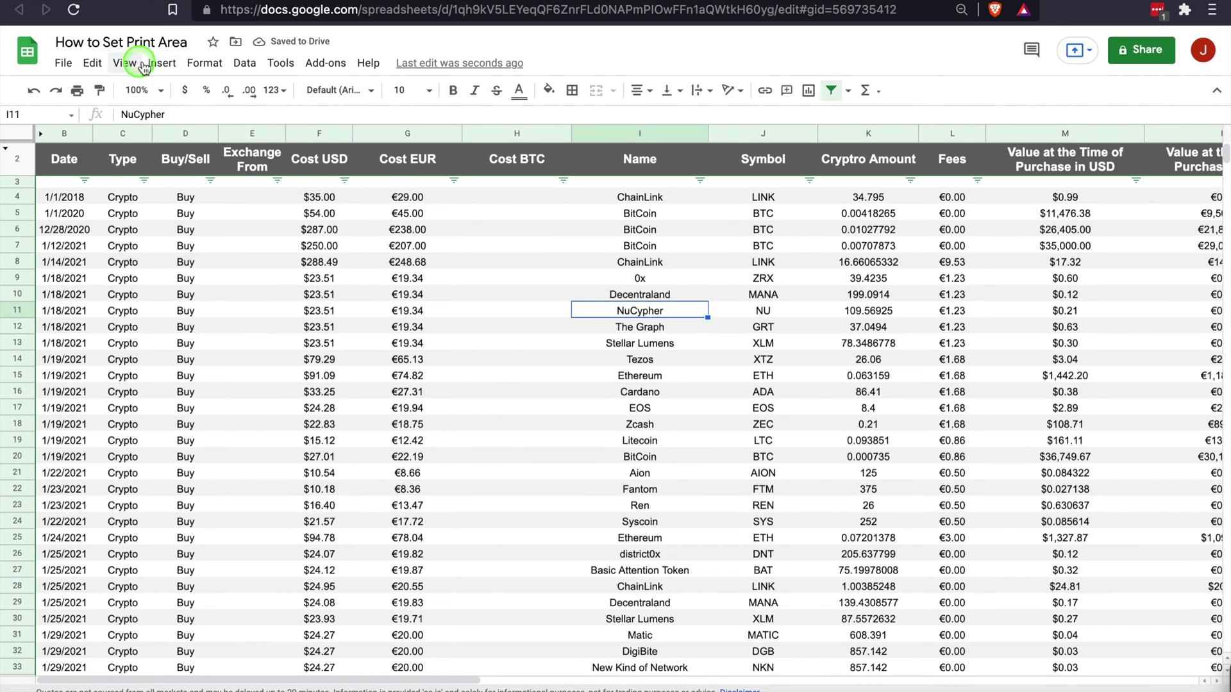
Step: Check the 15-page print preview without repeated headings, then close Print settings
left_click(62, 63)
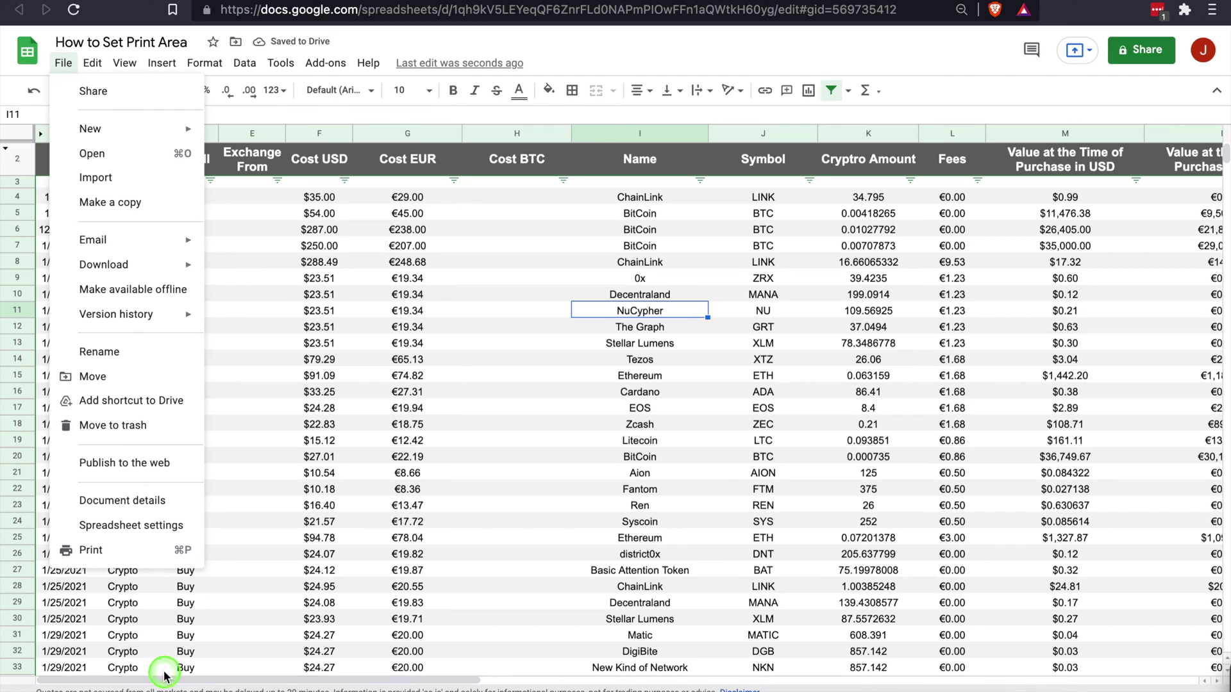
left_click(145, 552)
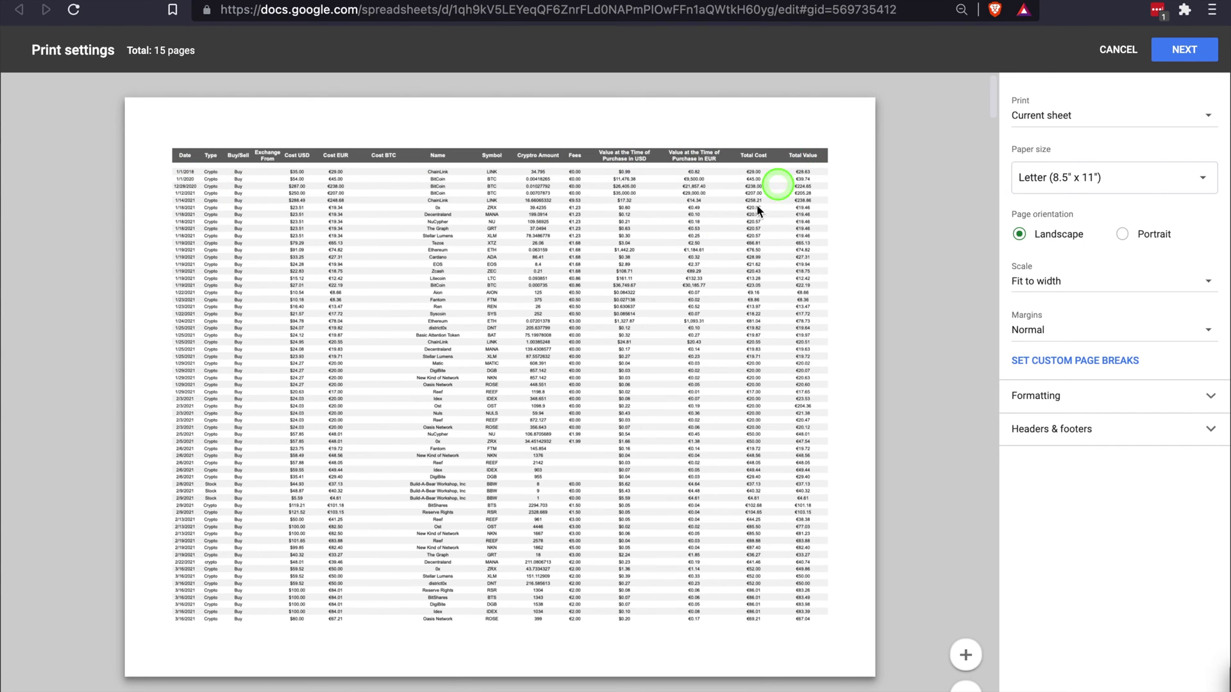
scroll(682, 274, "down", 2)
scroll(682, 274, "down", 3)
scroll(673, 308, "down", 1)
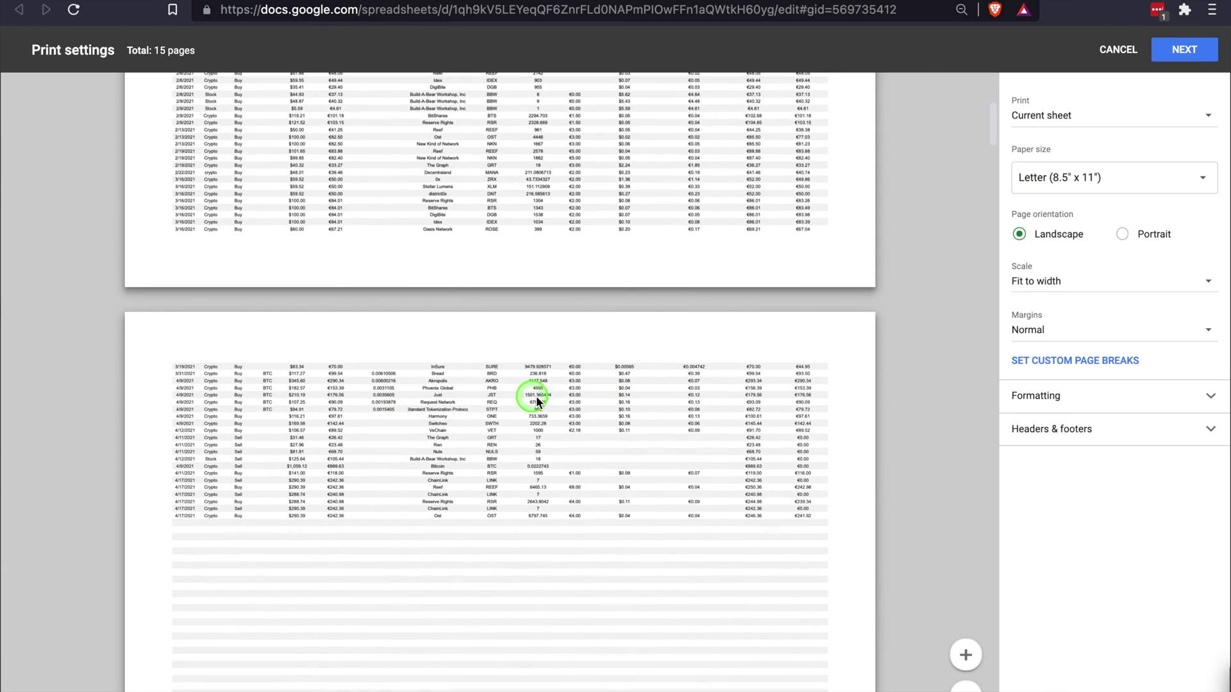
scroll(527, 542, "down", 3)
scroll(527, 543, "down", 8)
scroll(528, 543, "up", 4)
scroll(528, 543, "up", 3)
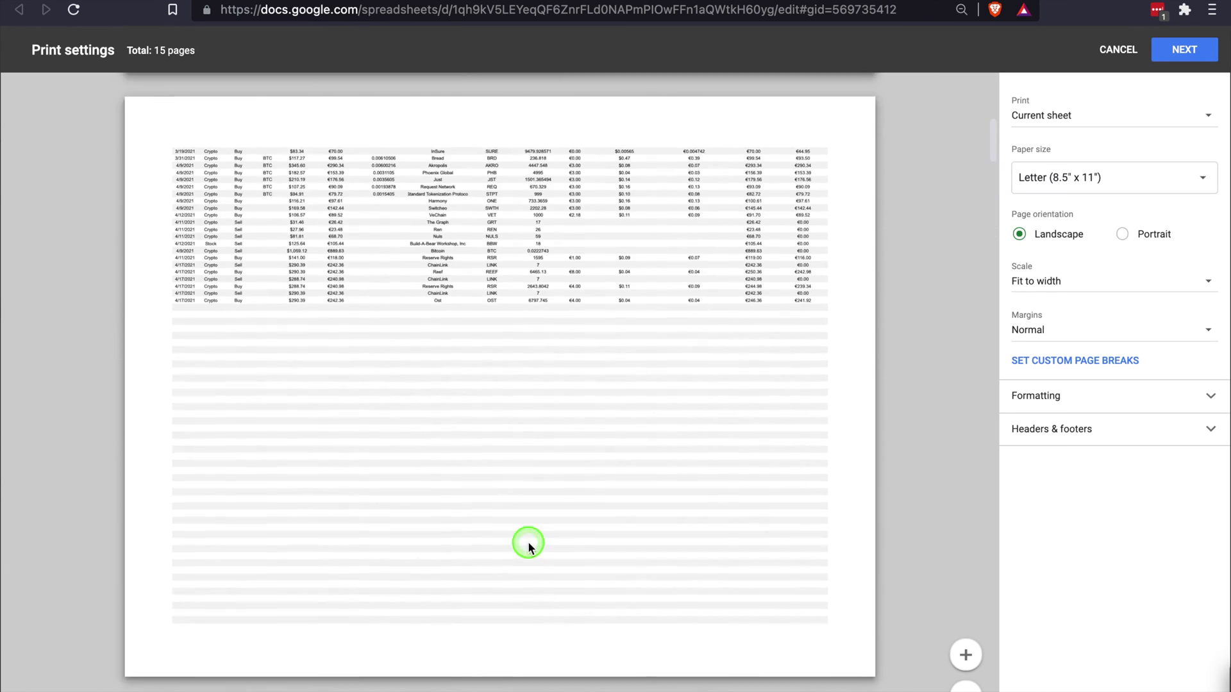
scroll(529, 546, "up", 9)
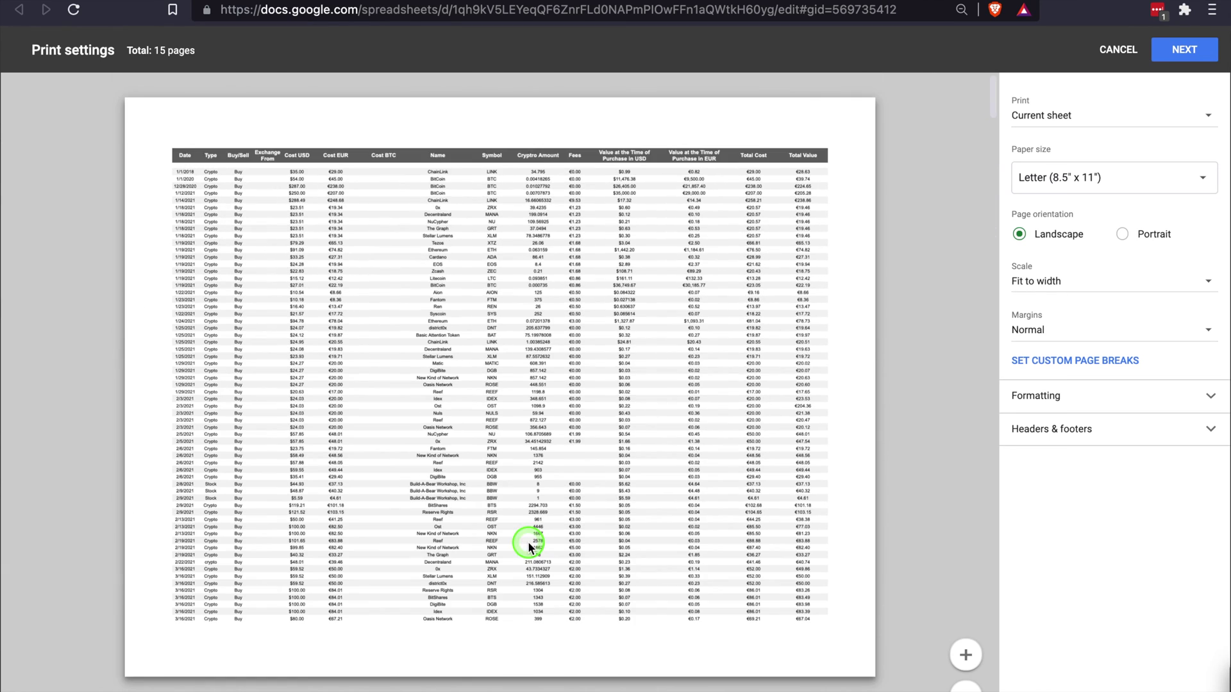
left_click(1117, 53)
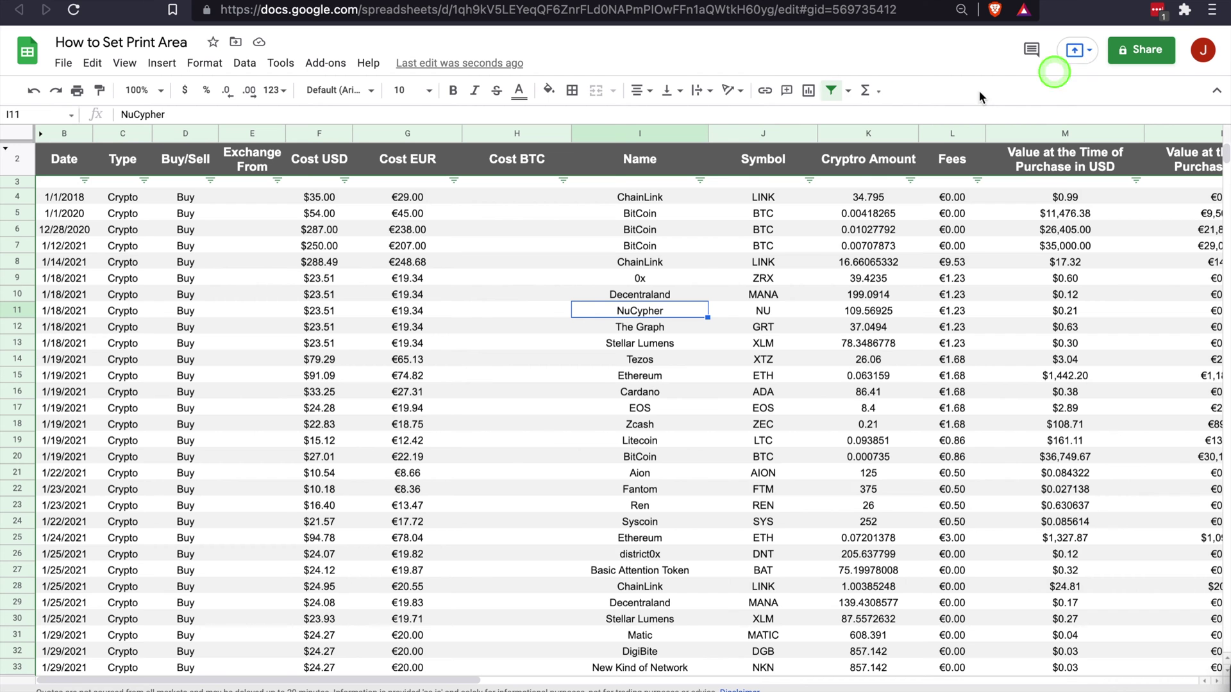
left_click_drag(17, 159, 19, 184)
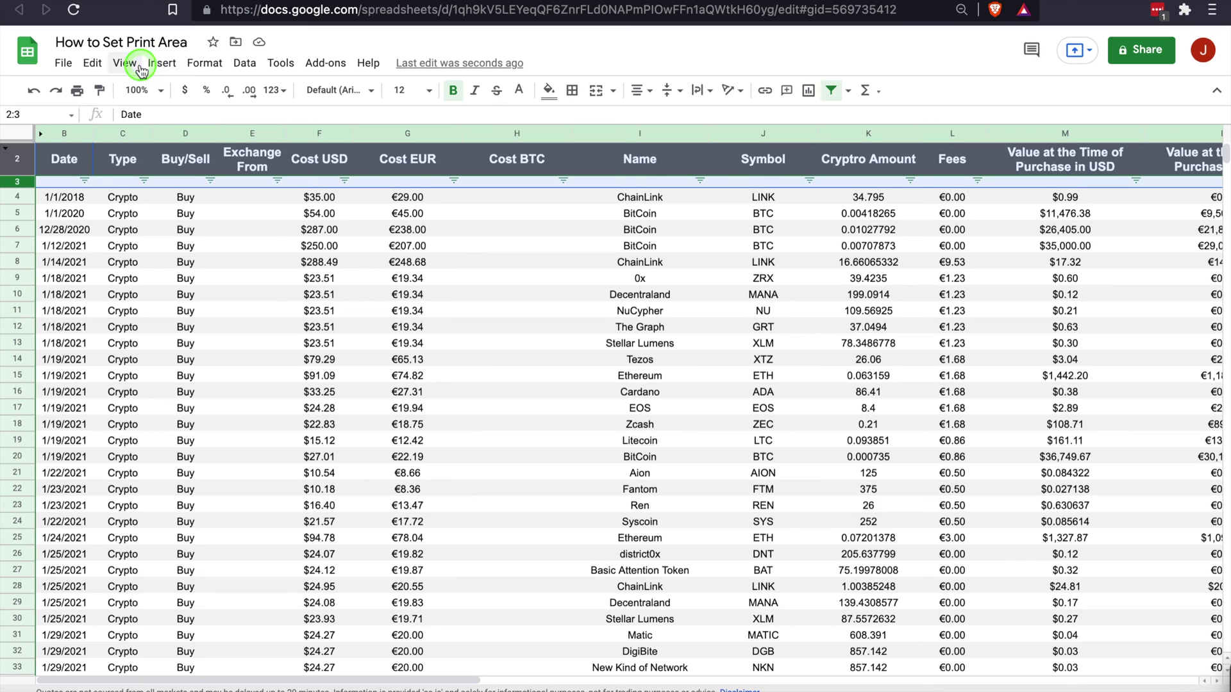
left_click(123, 67)
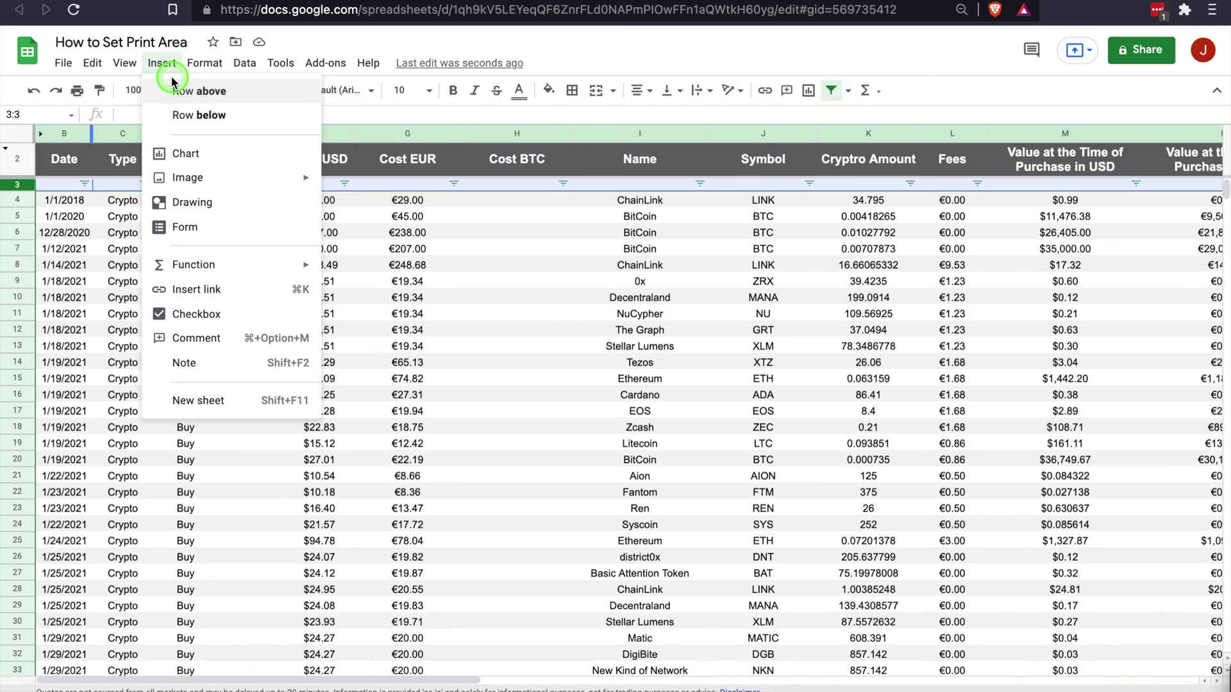
left_click(130, 94)
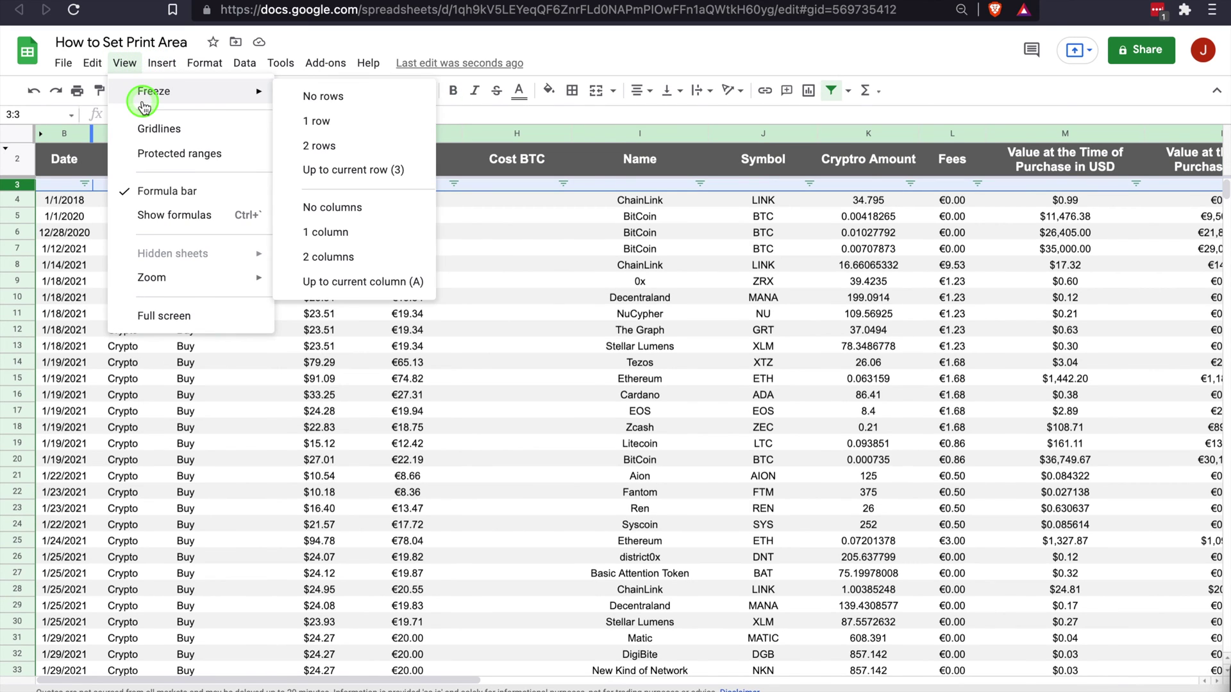
left_click(318, 170)
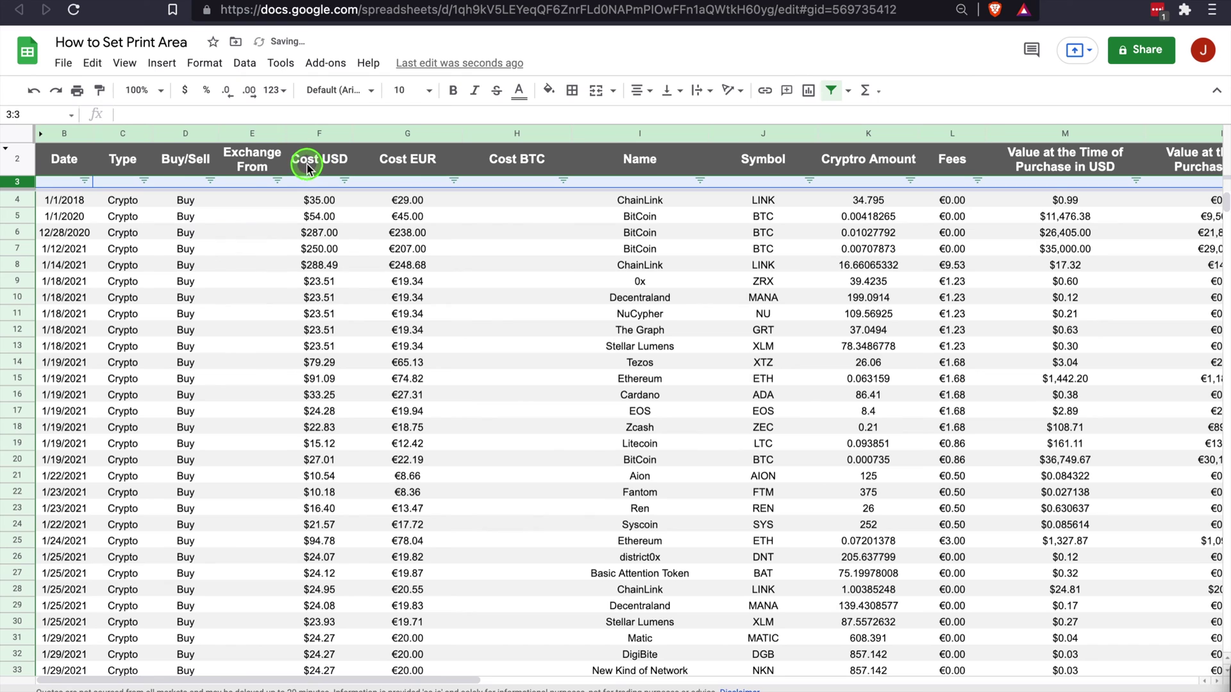
left_click(250, 265)
left_click(63, 63)
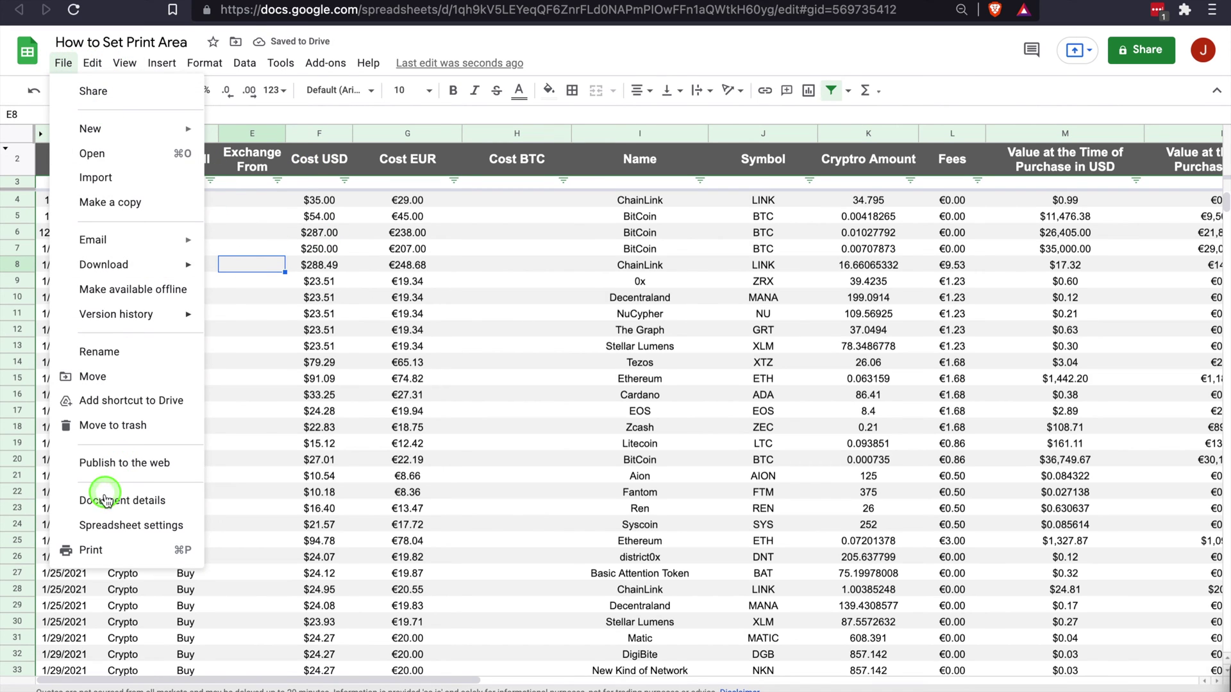
left_click(90, 550)
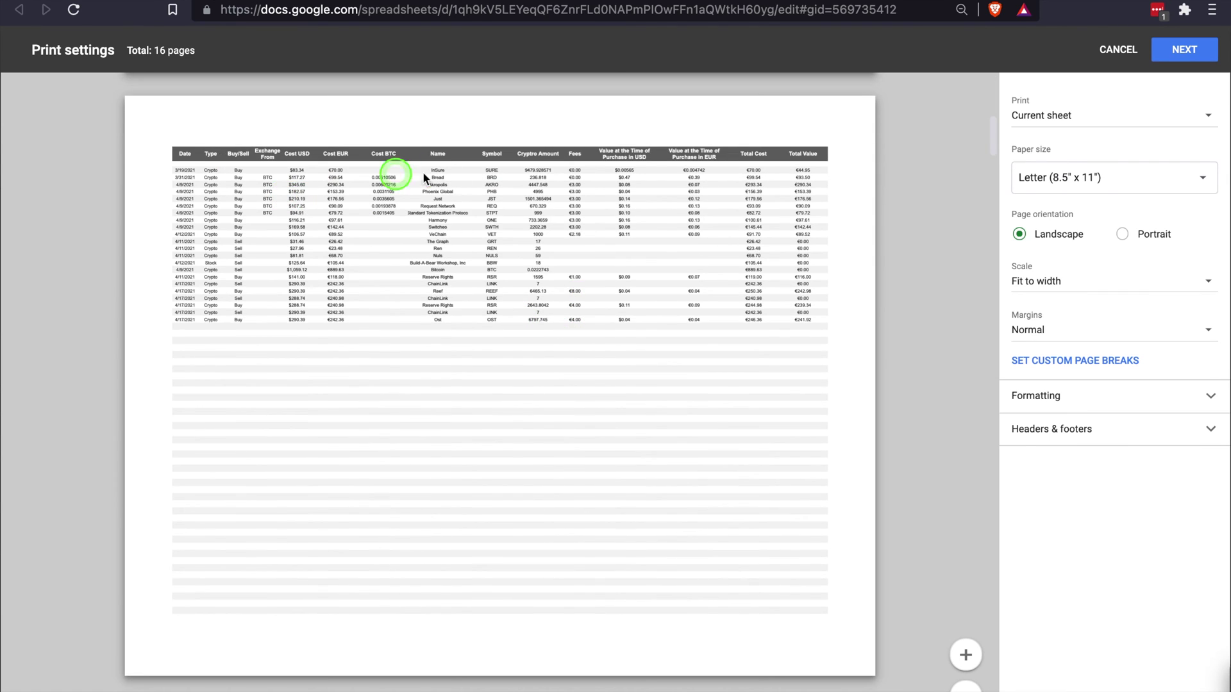
scroll(500, 256, "down", 5)
scroll(776, 352, "up", 1)
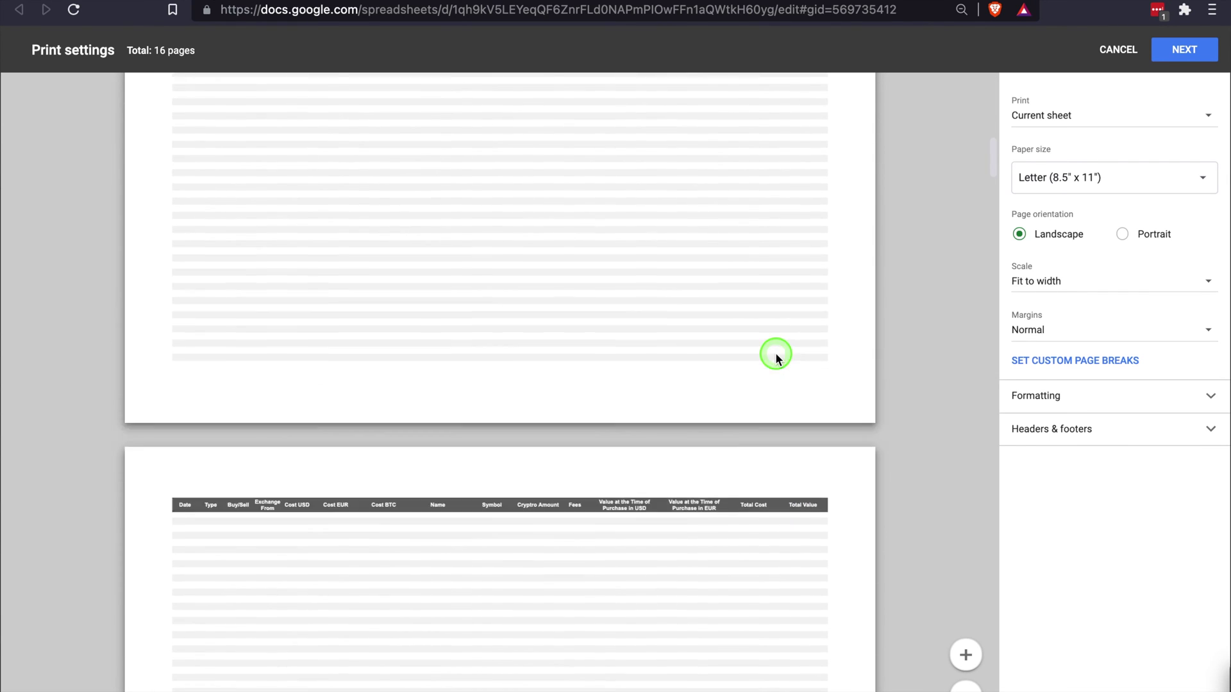
scroll(776, 349, "up", 4)
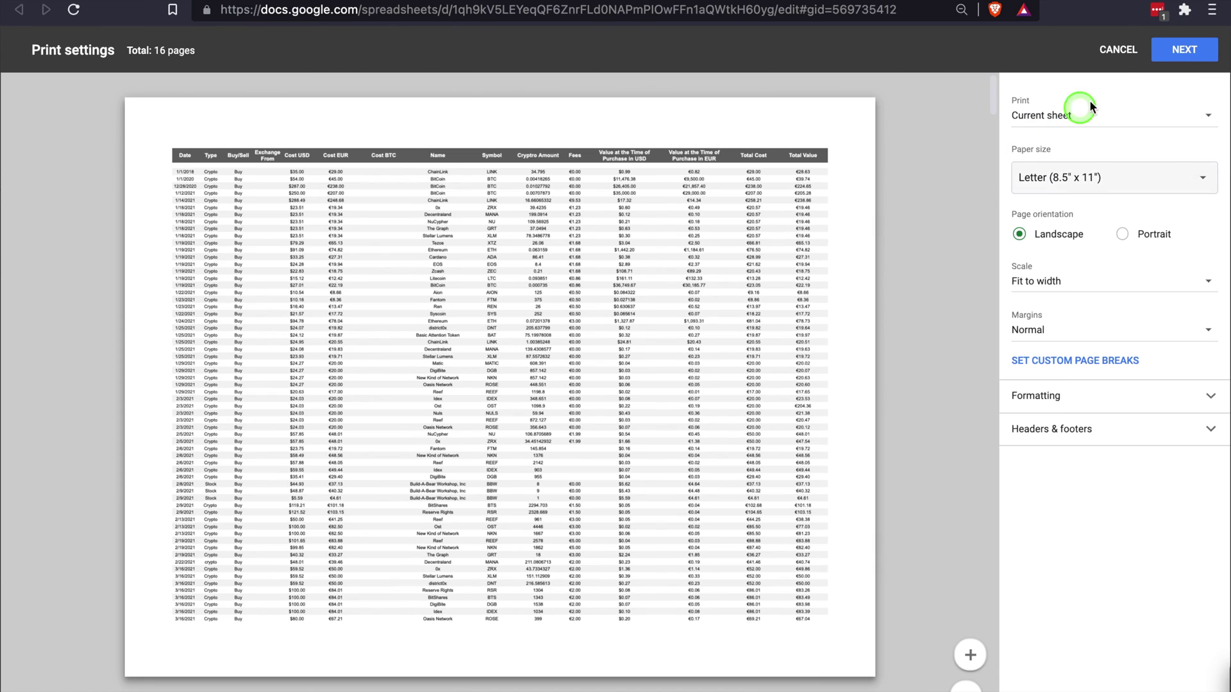
left_click(1131, 57)
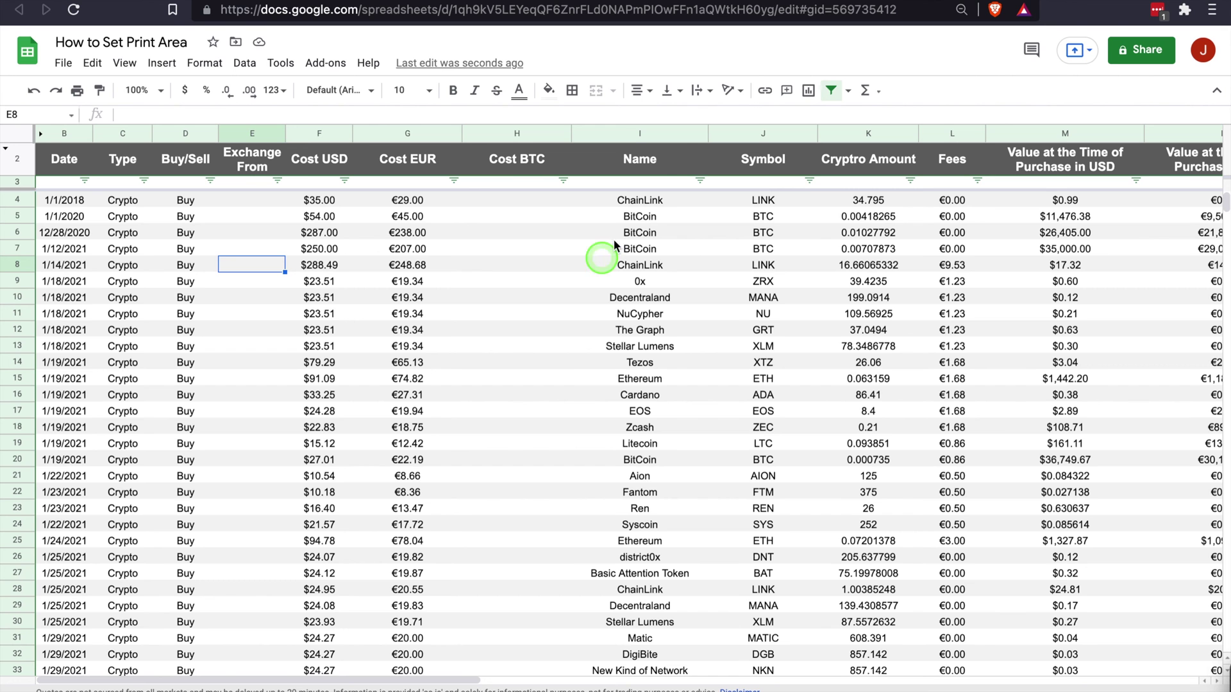
left_click(62, 64)
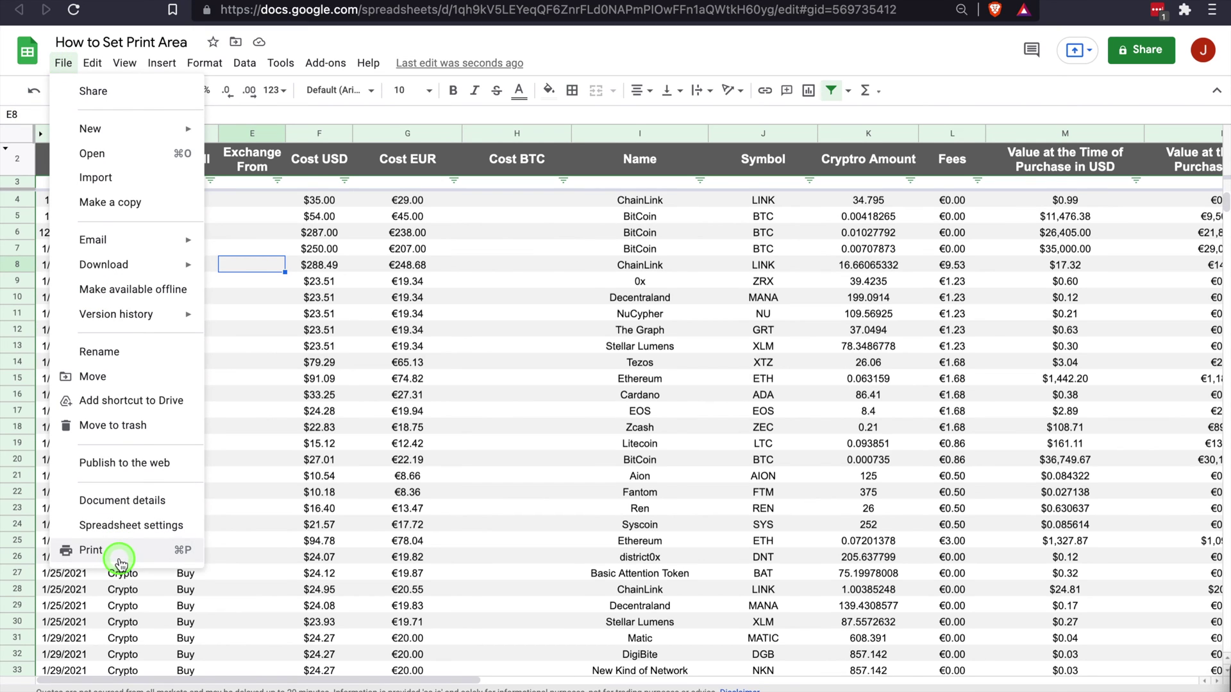
left_click(122, 563)
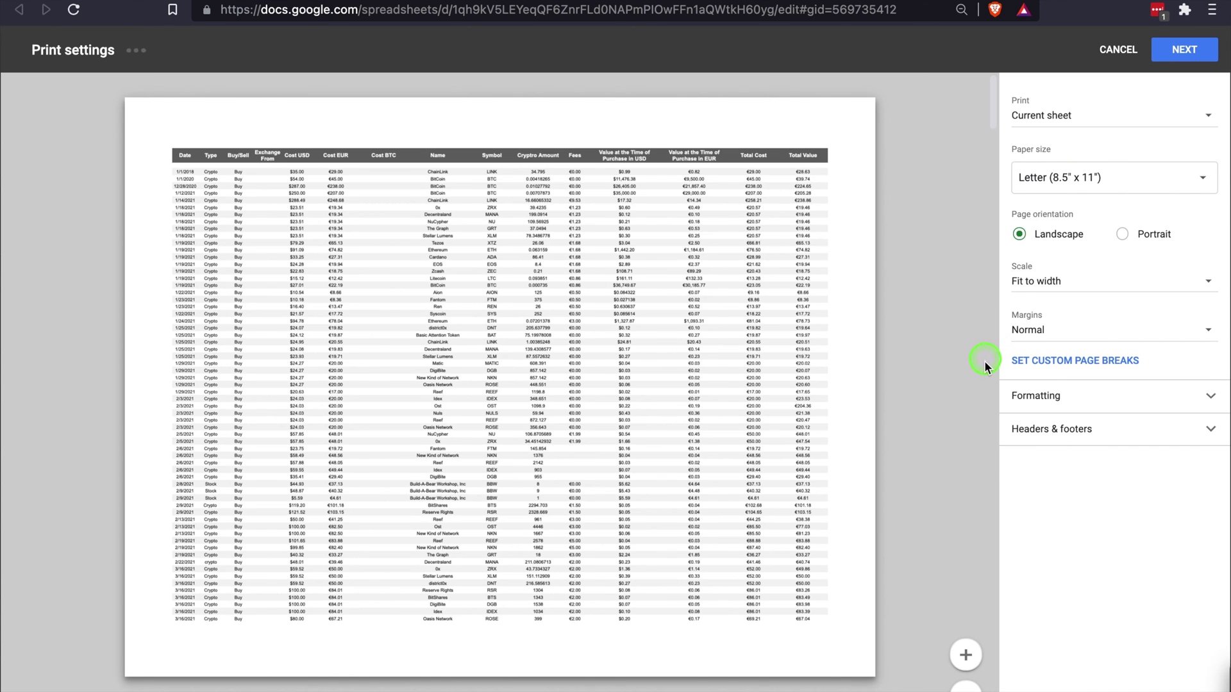
left_click(1209, 334)
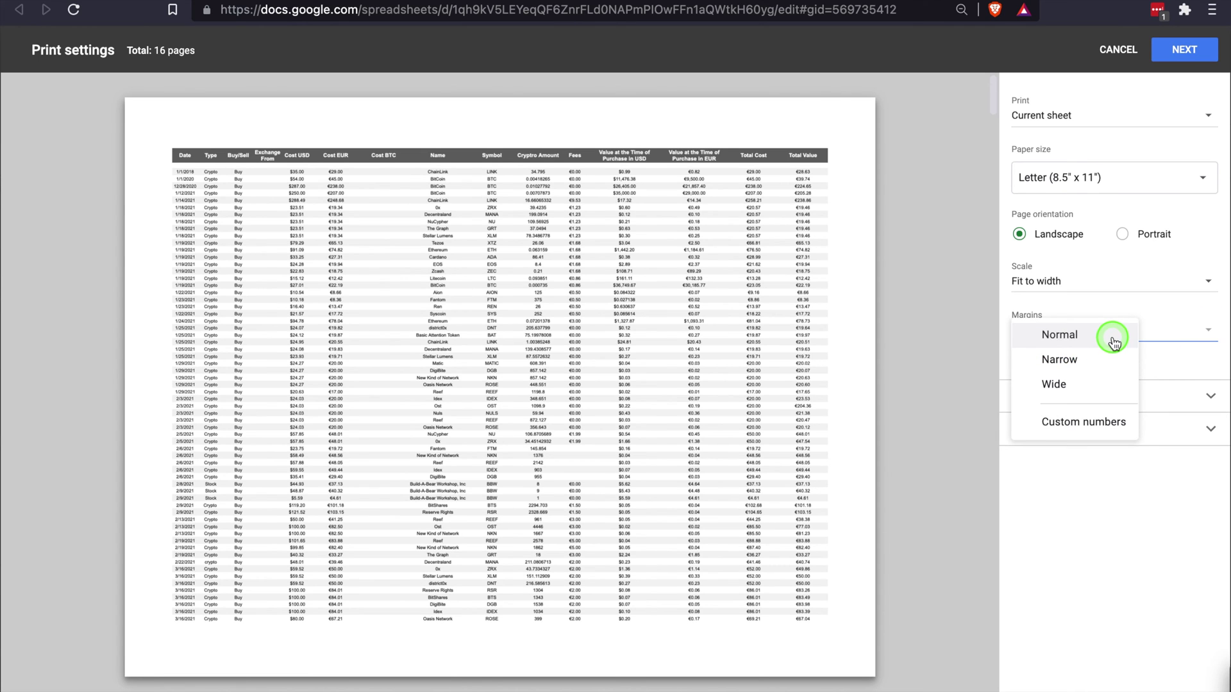
left_click(1109, 361)
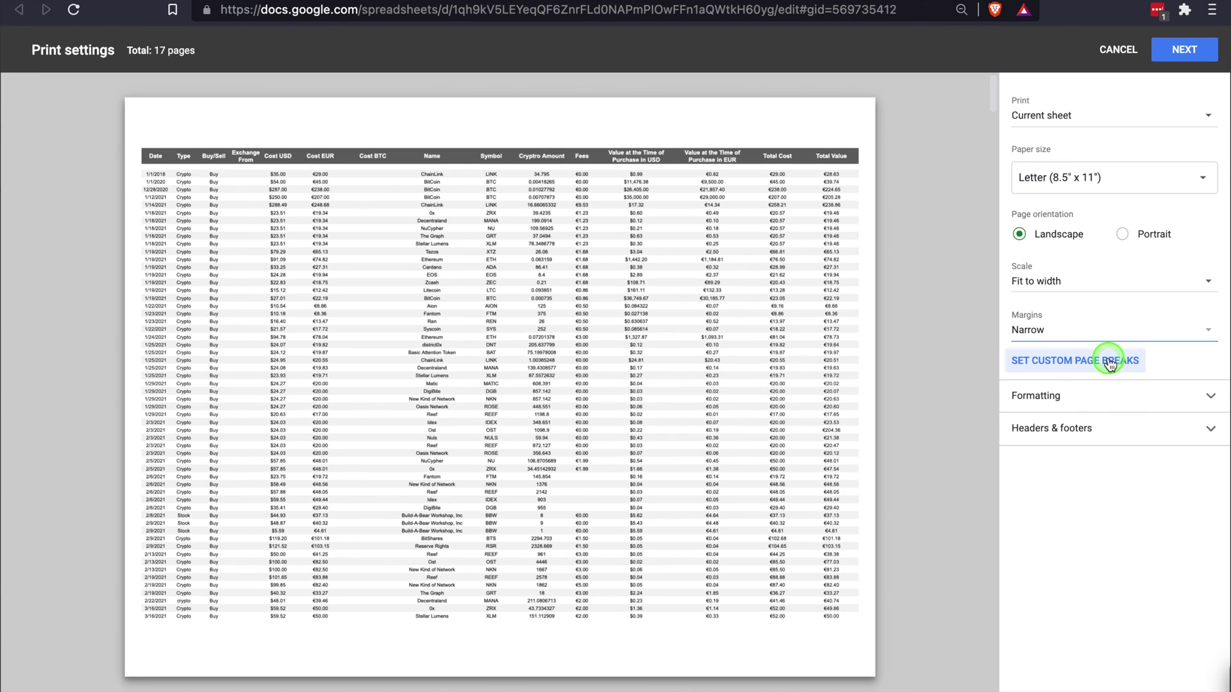
left_click(1197, 338)
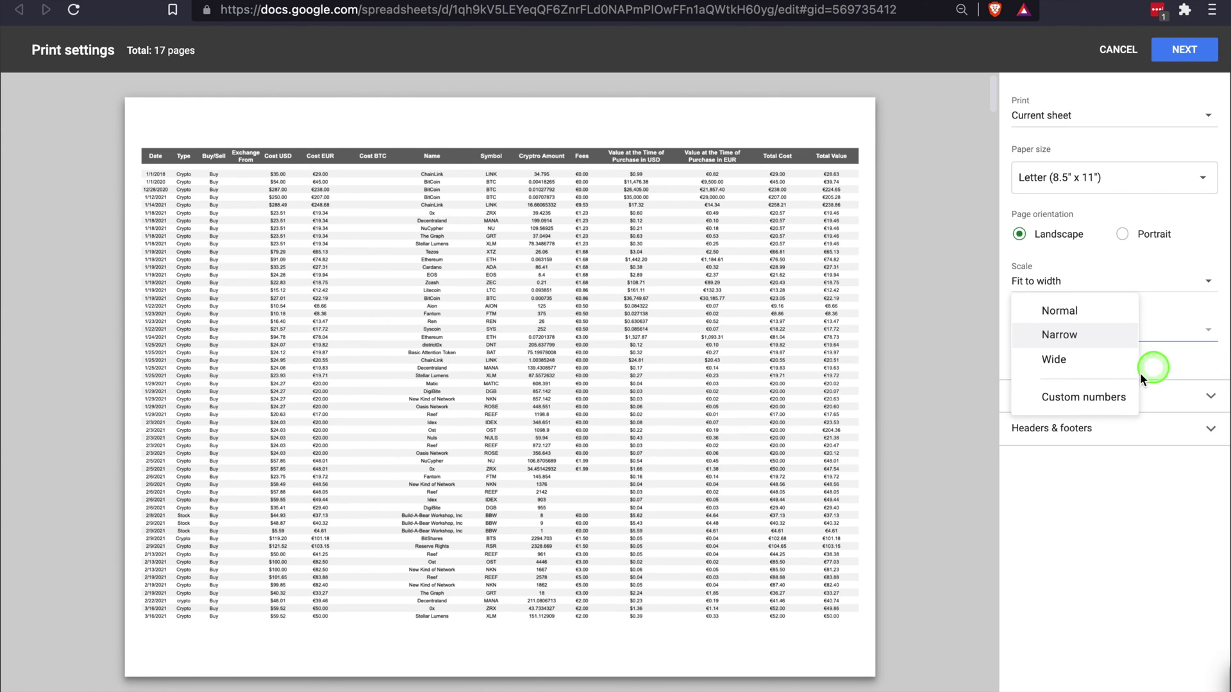
left_click(1094, 364)
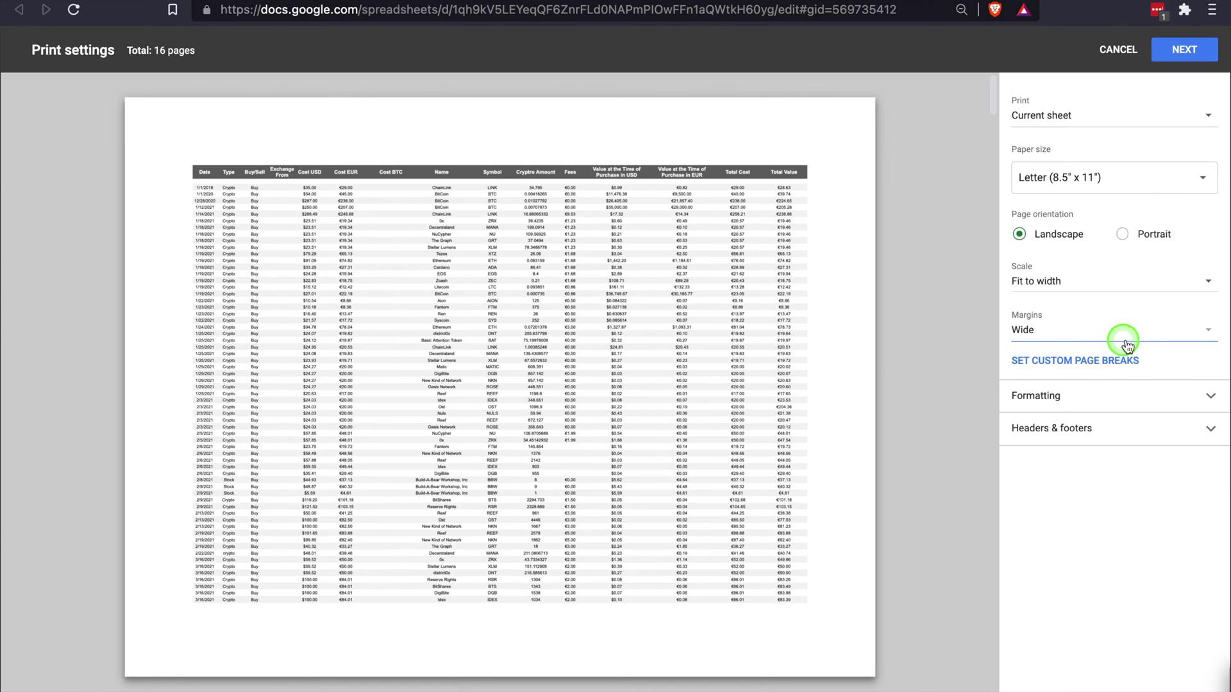
left_click(1205, 329)
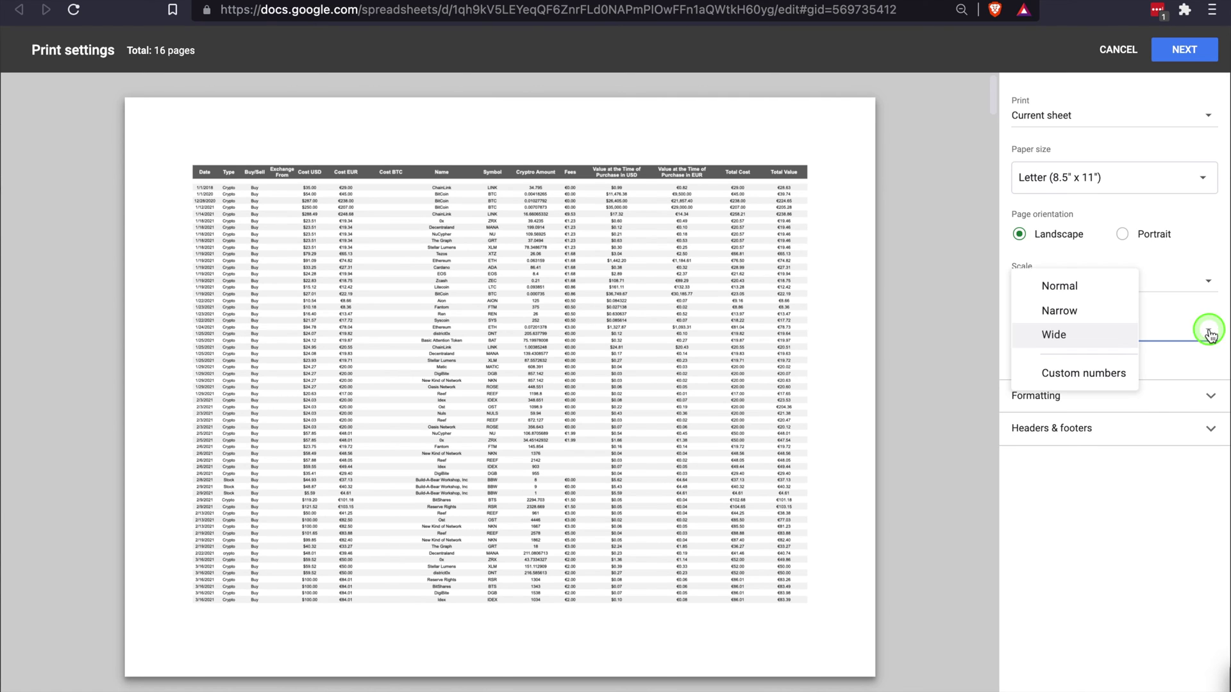
left_click(1103, 374)
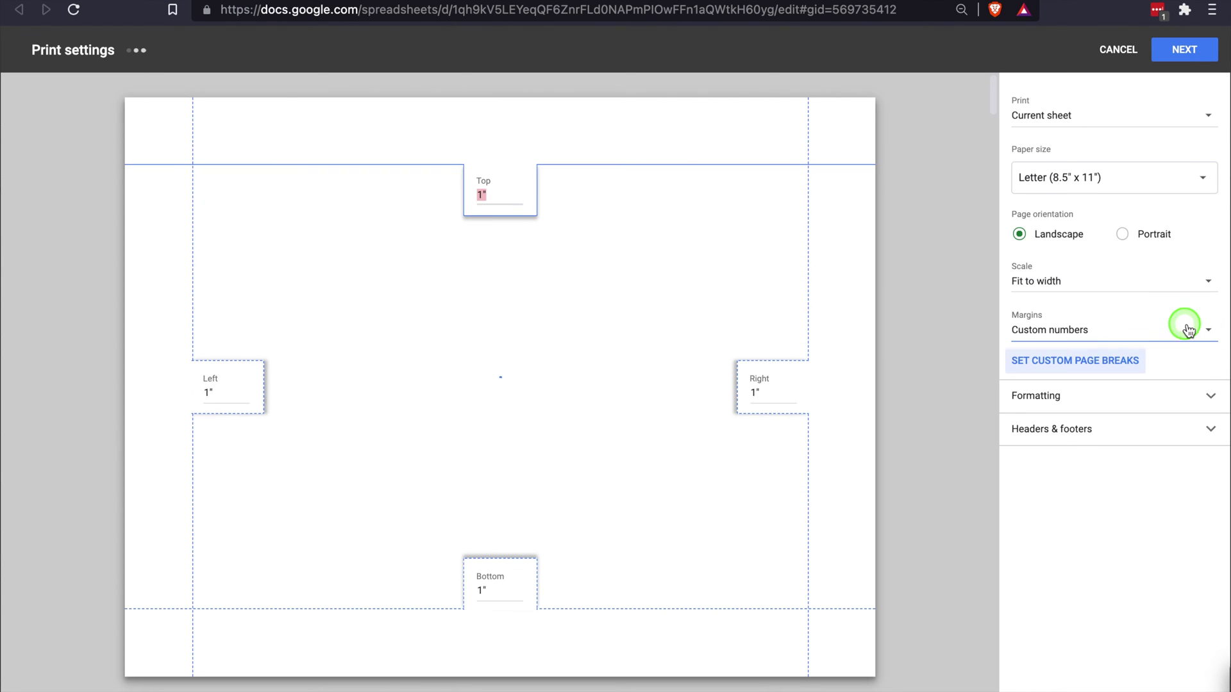
mouse_move(501, 384)
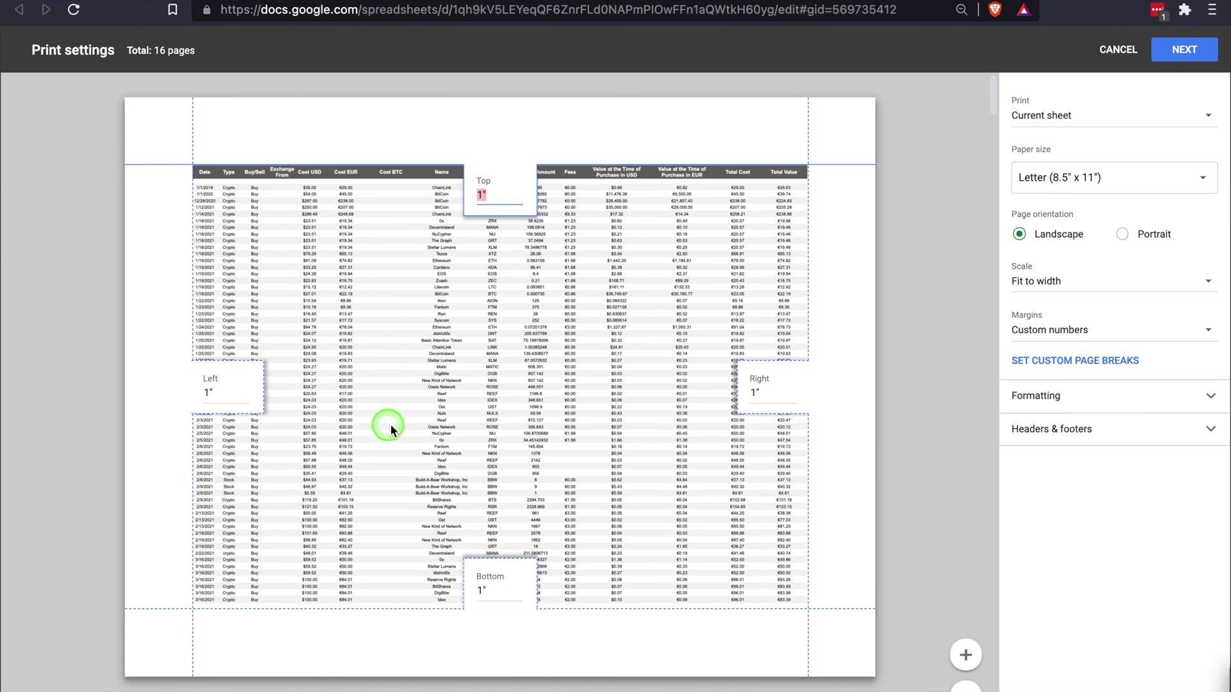
left_click(1042, 326)
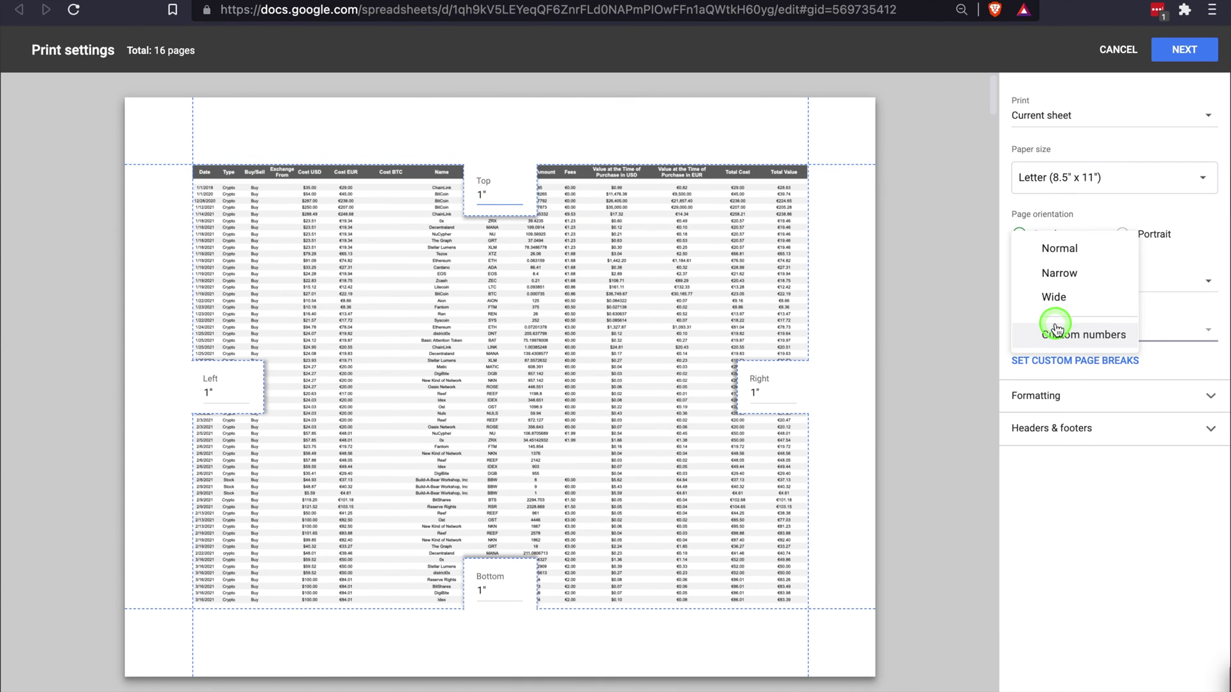
left_click(1085, 255)
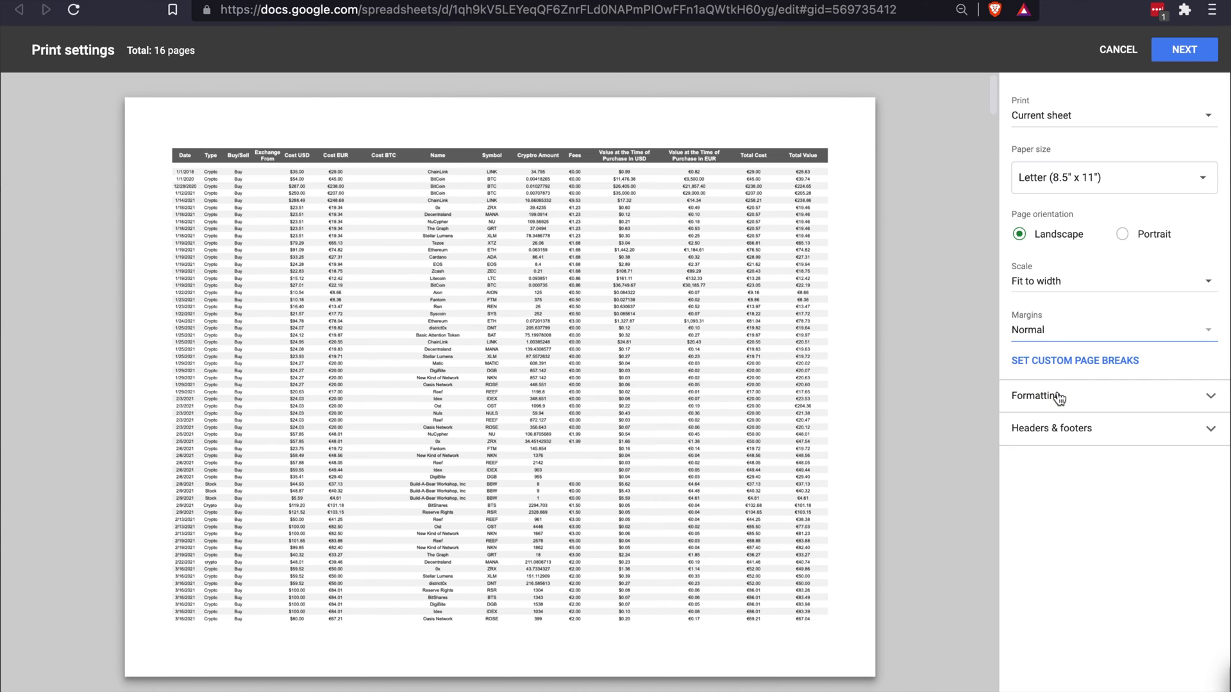
left_click(1094, 285)
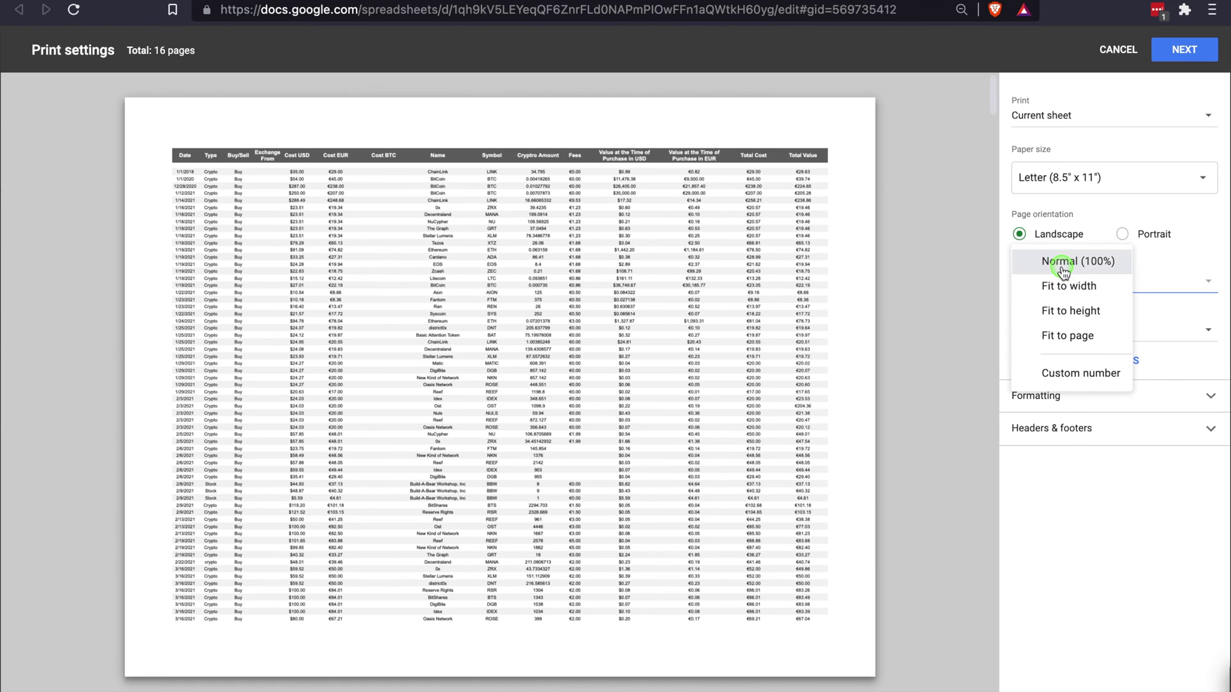
left_click(1061, 264)
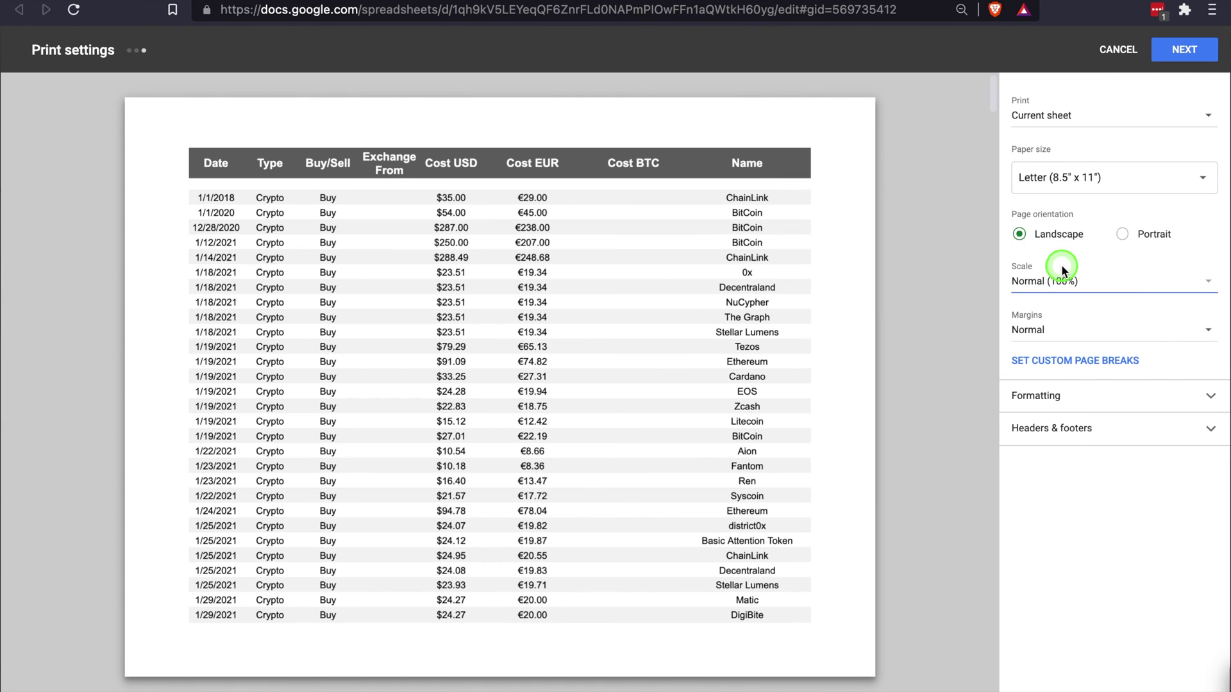
left_click(1111, 288)
left_click(1098, 336)
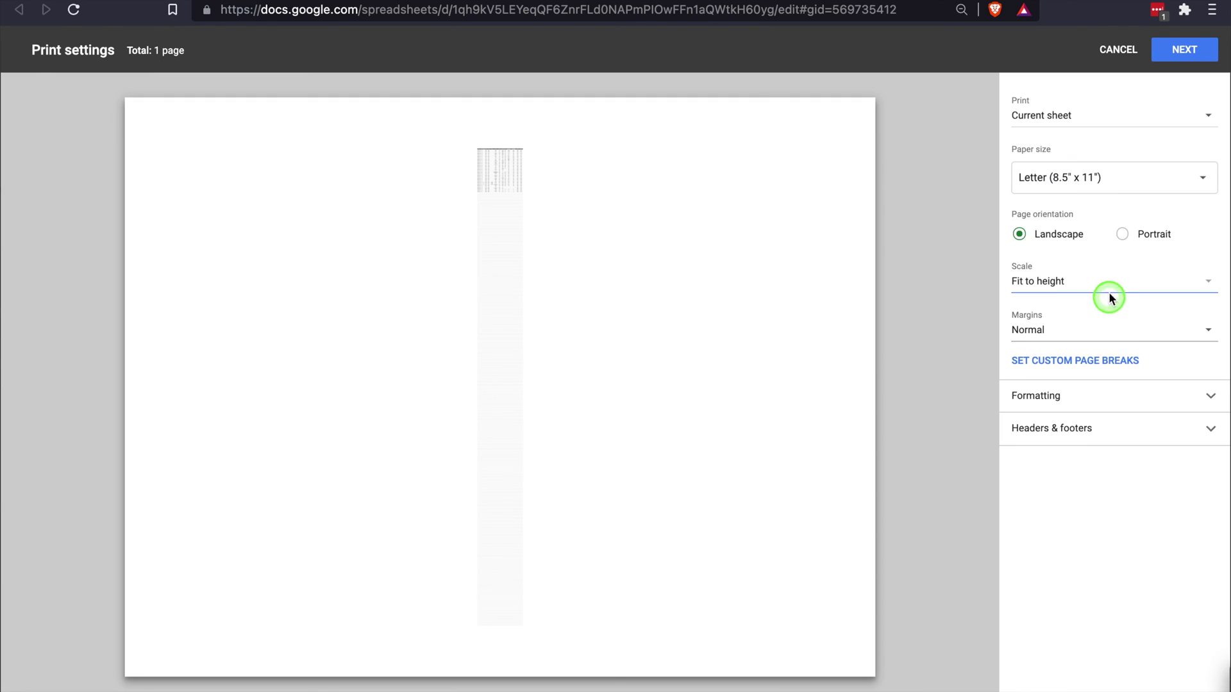
left_click(1109, 292)
left_click(1097, 314)
left_click(1106, 291)
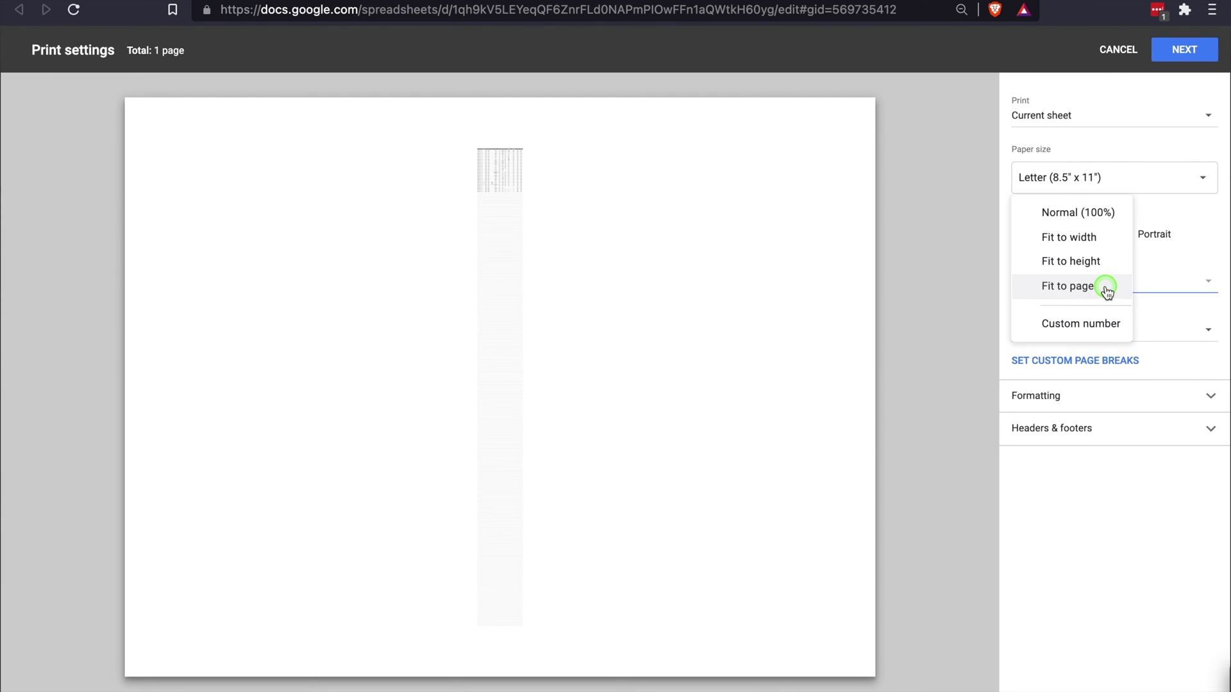
left_click(1100, 241)
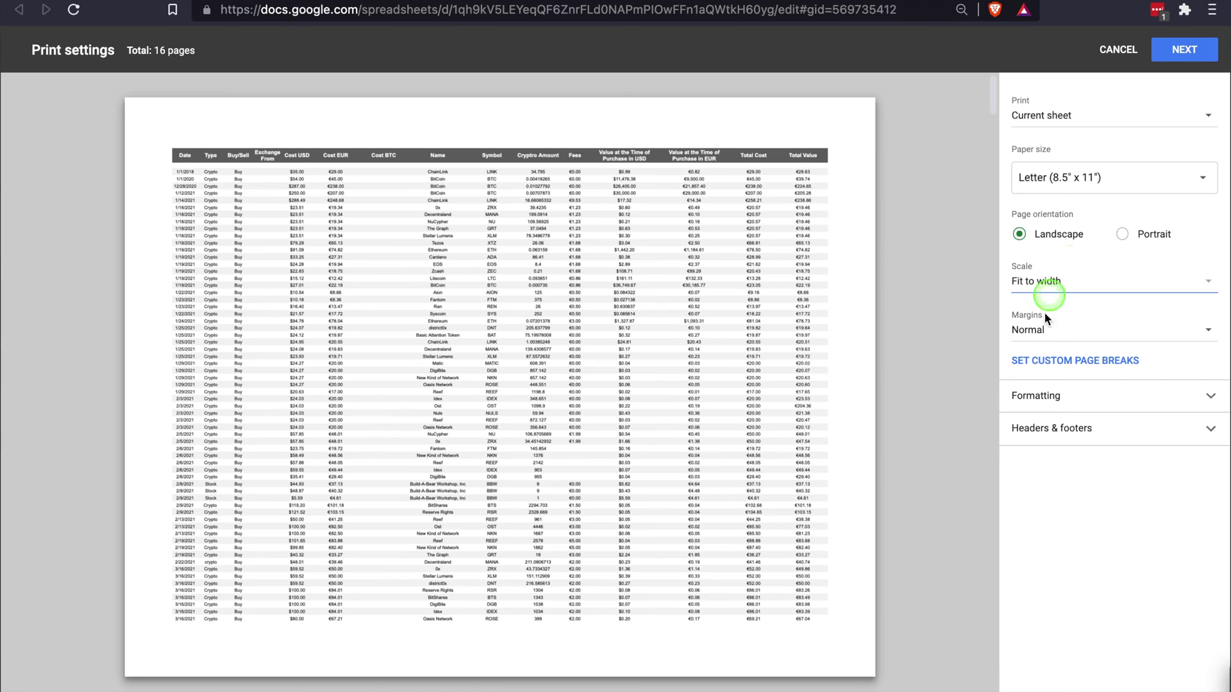
left_click(1107, 364)
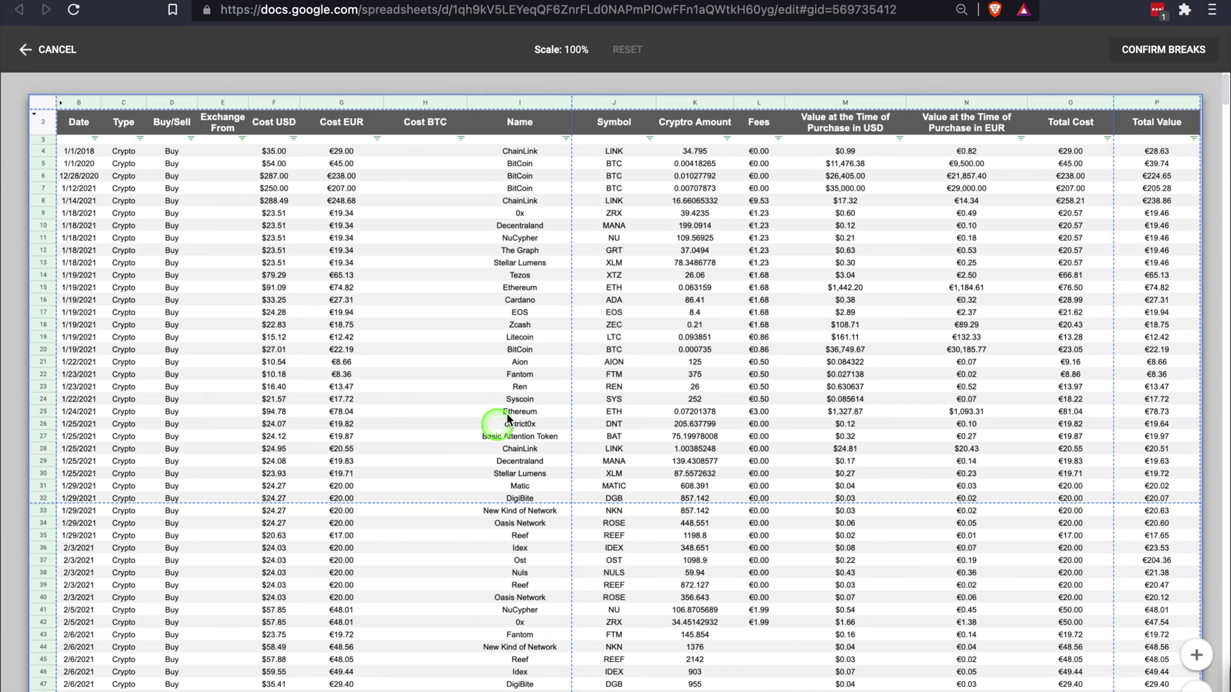
mouse_move(572, 364)
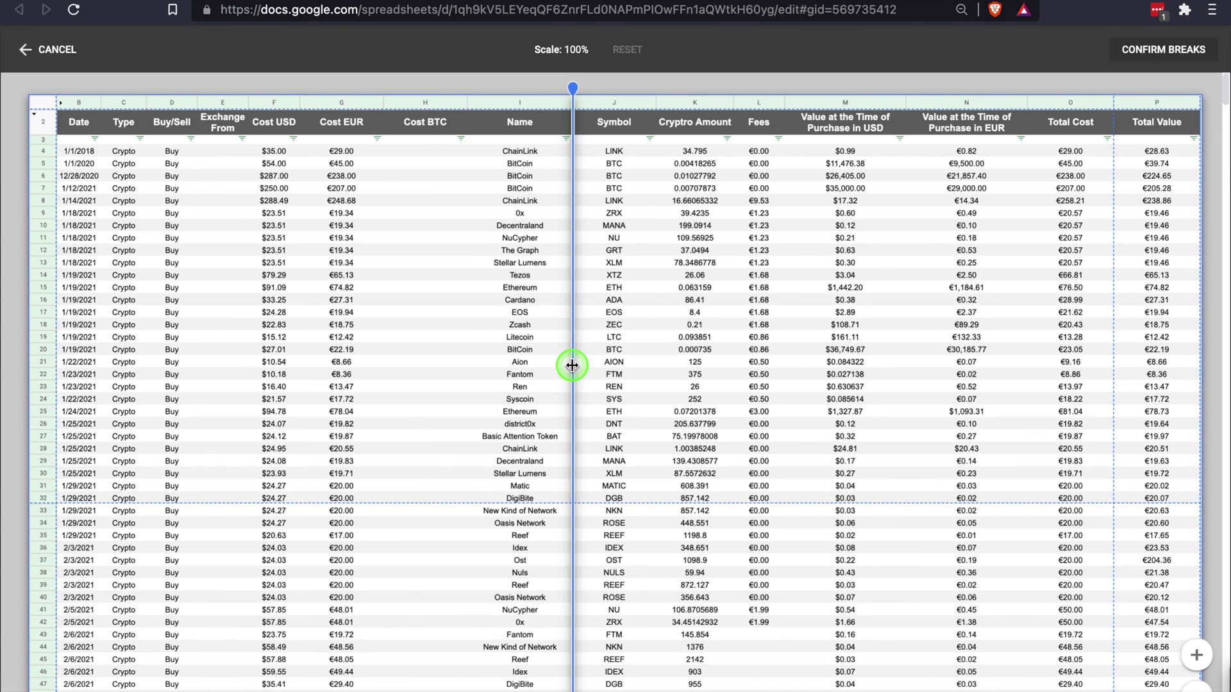
Step: Move the page breaks to after column M and after row 32, and confirm them
left_click_drag(572, 366, 889, 373)
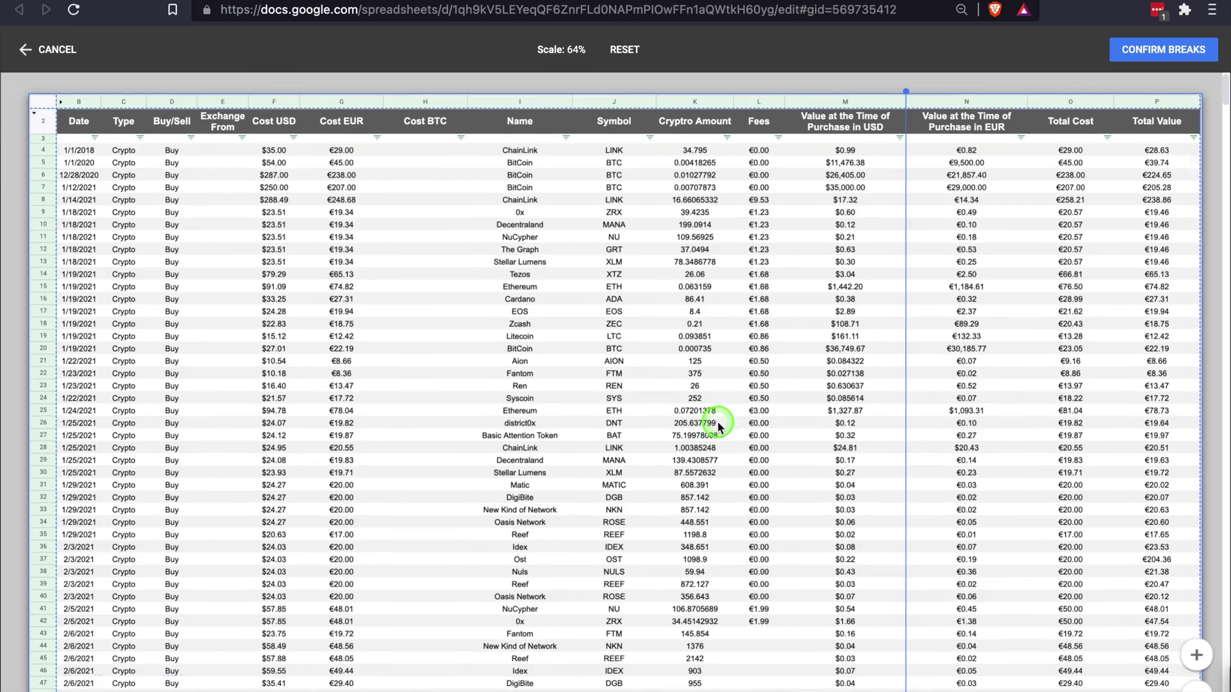
scroll(718, 421, "down", 3)
scroll(485, 522, "down", 7)
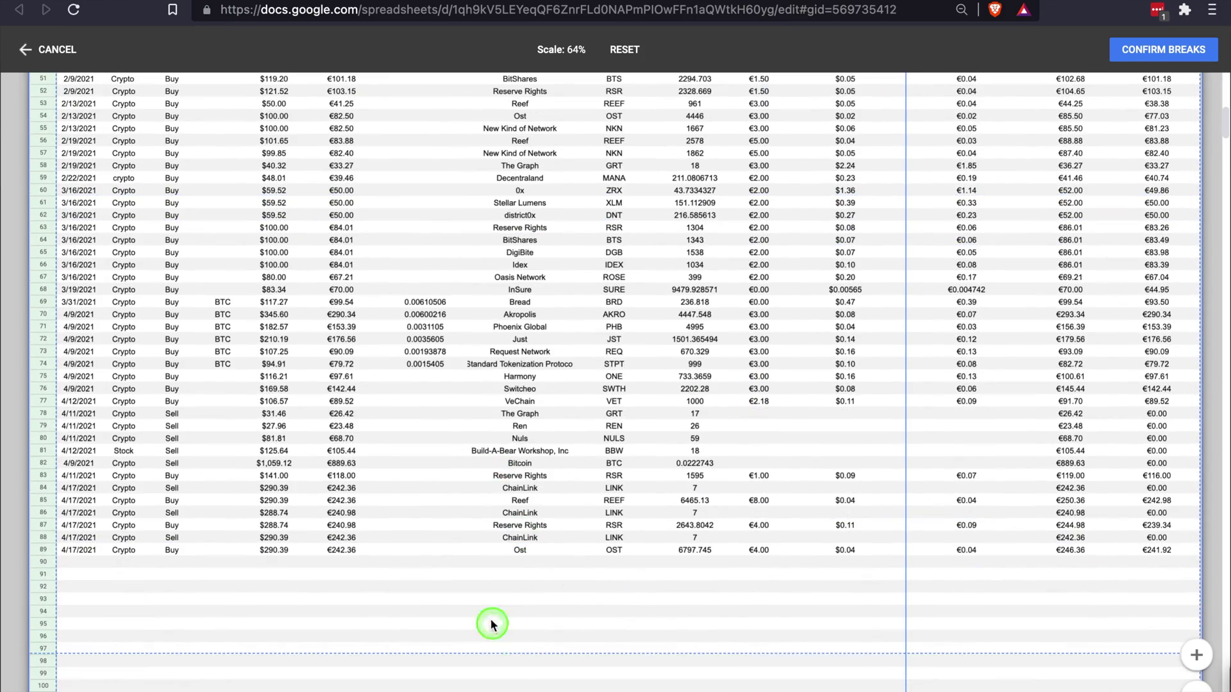
scroll(488, 579, "up", 1)
scroll(489, 580, "up", 4)
scroll(480, 565, "up", 3)
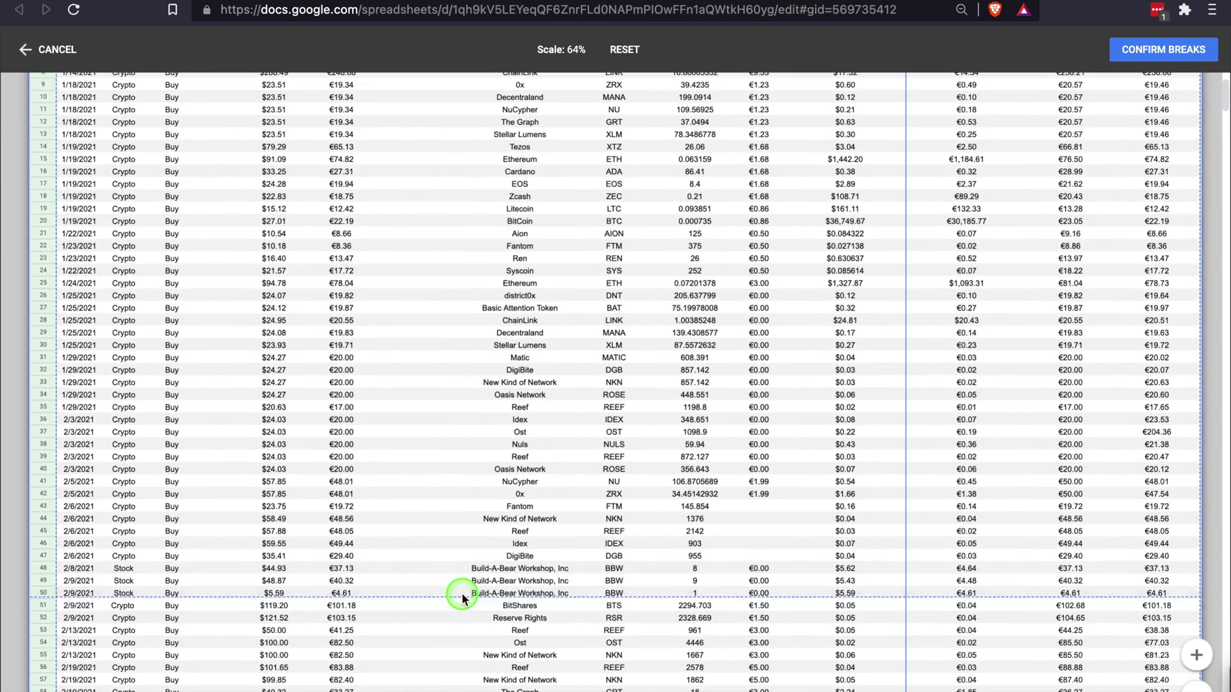
left_click_drag(462, 596, 472, 374)
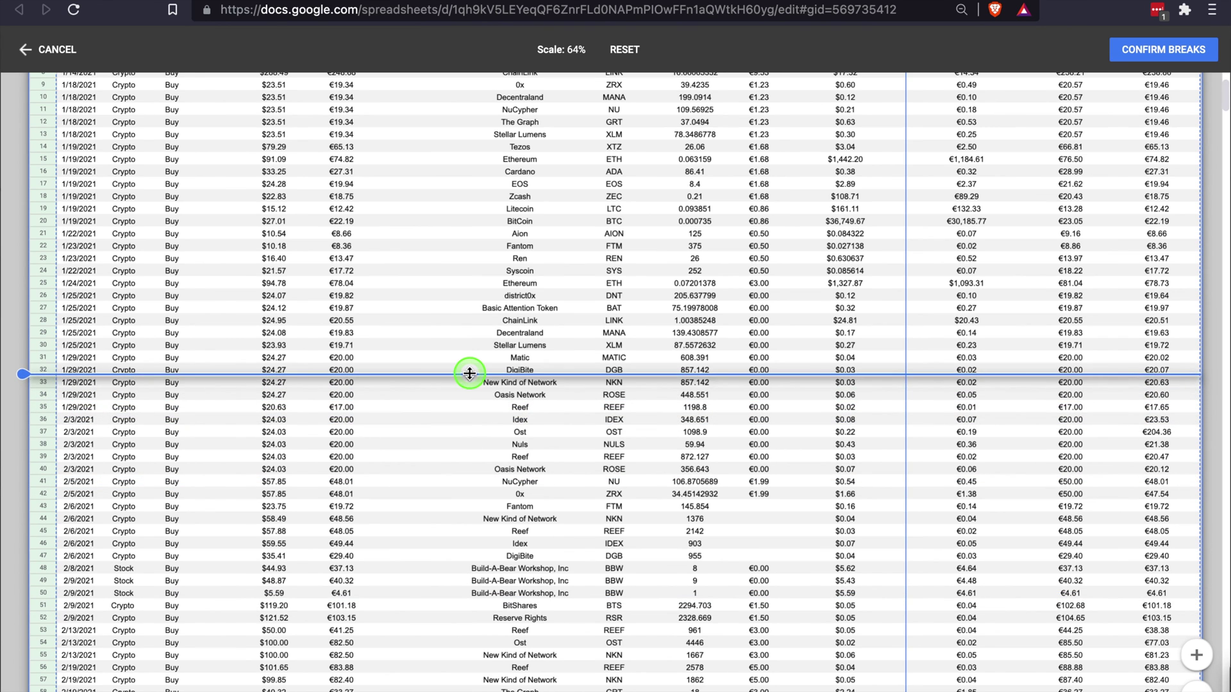
scroll(478, 368, "up", 2)
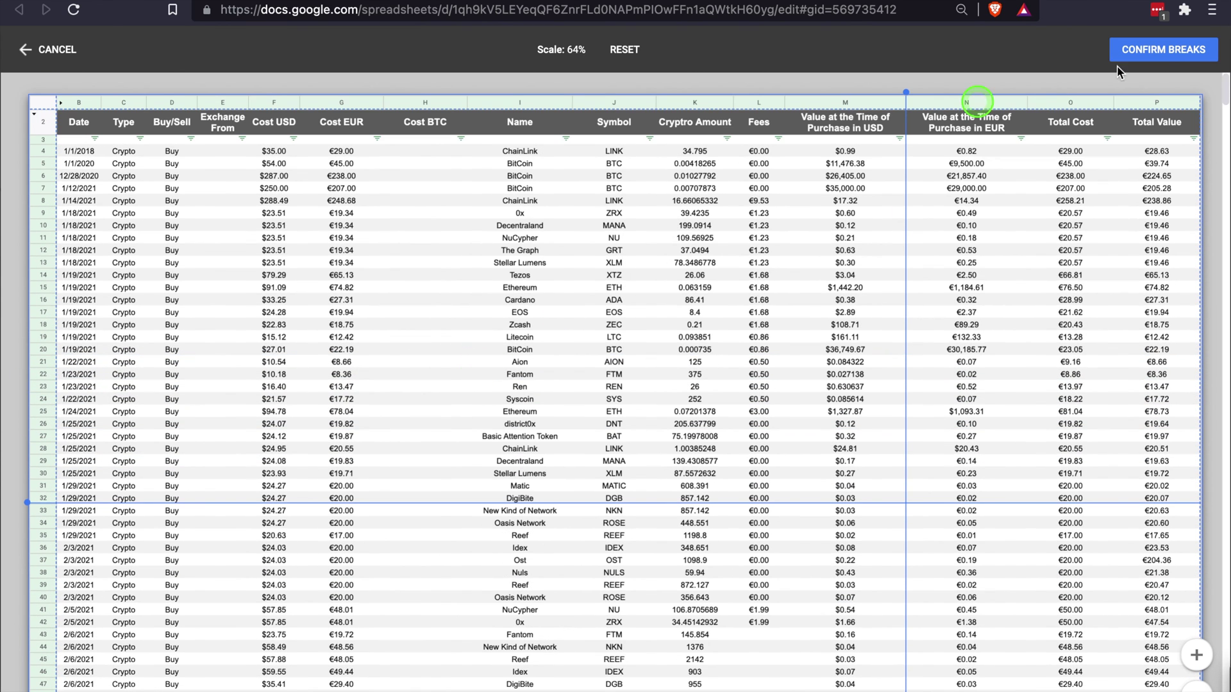
left_click(1164, 50)
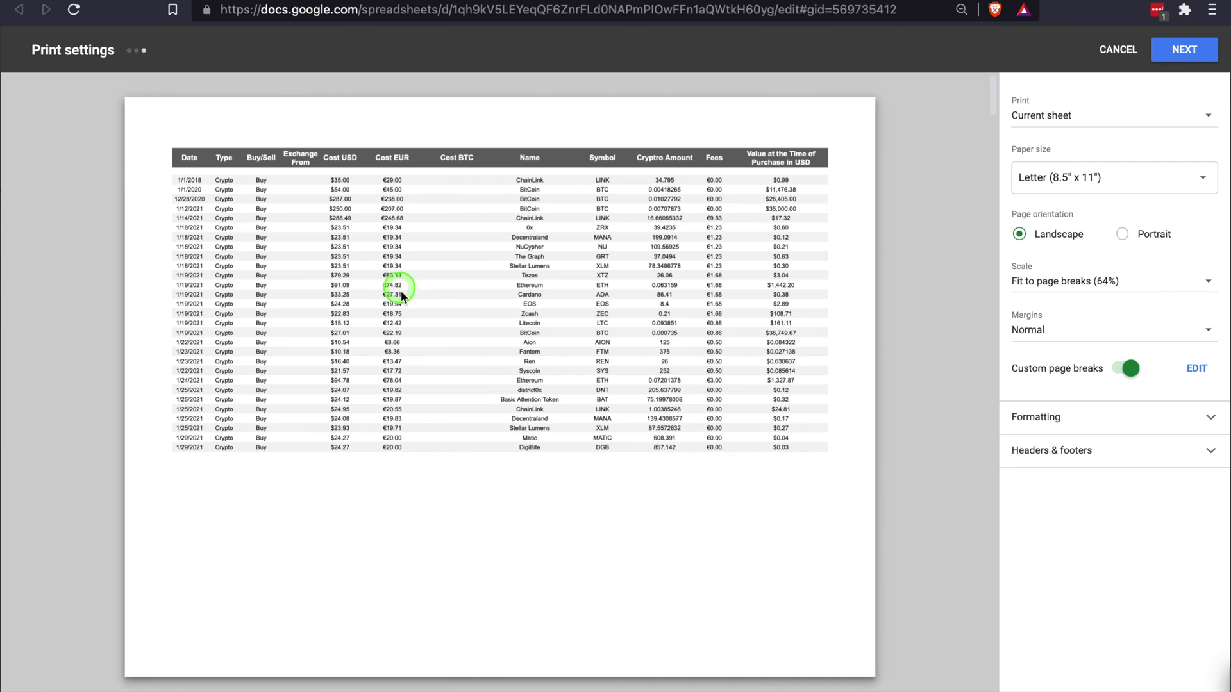
Step: Review the 42-page custom-break preview, then cancel Print settings without printing
scroll(802, 402, "down", 8)
scroll(803, 402, "down", 4)
scroll(803, 401, "up", 12)
scroll(806, 398, "down", 1)
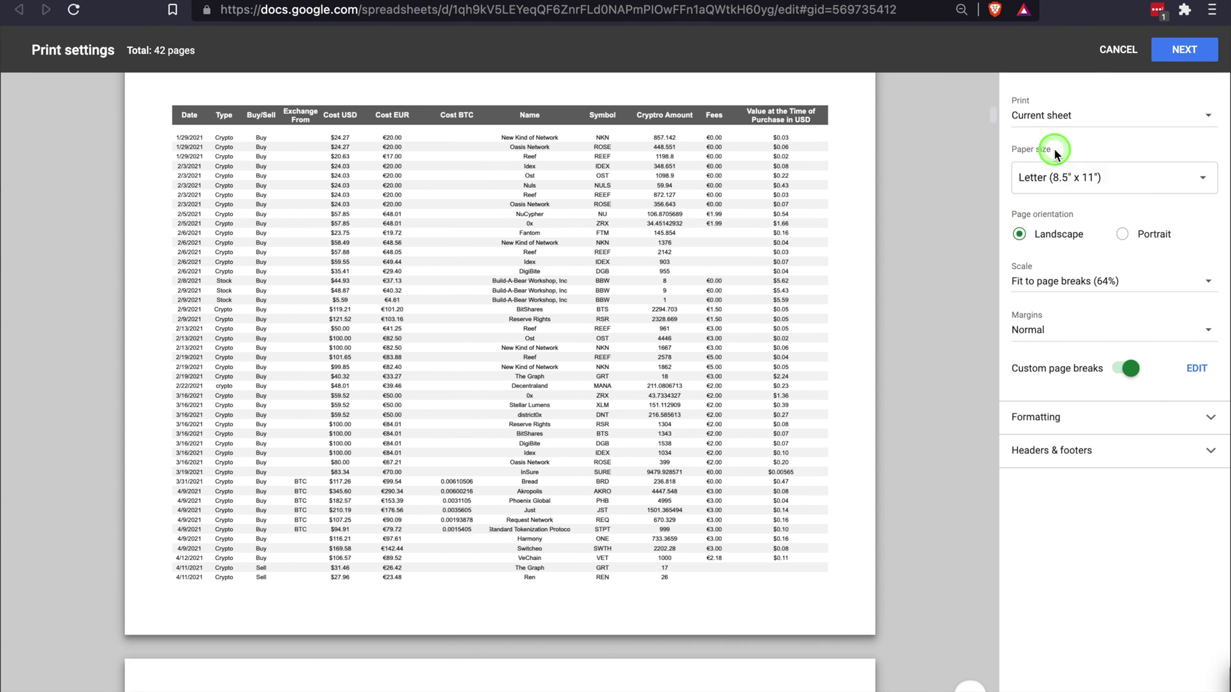
left_click(1115, 51)
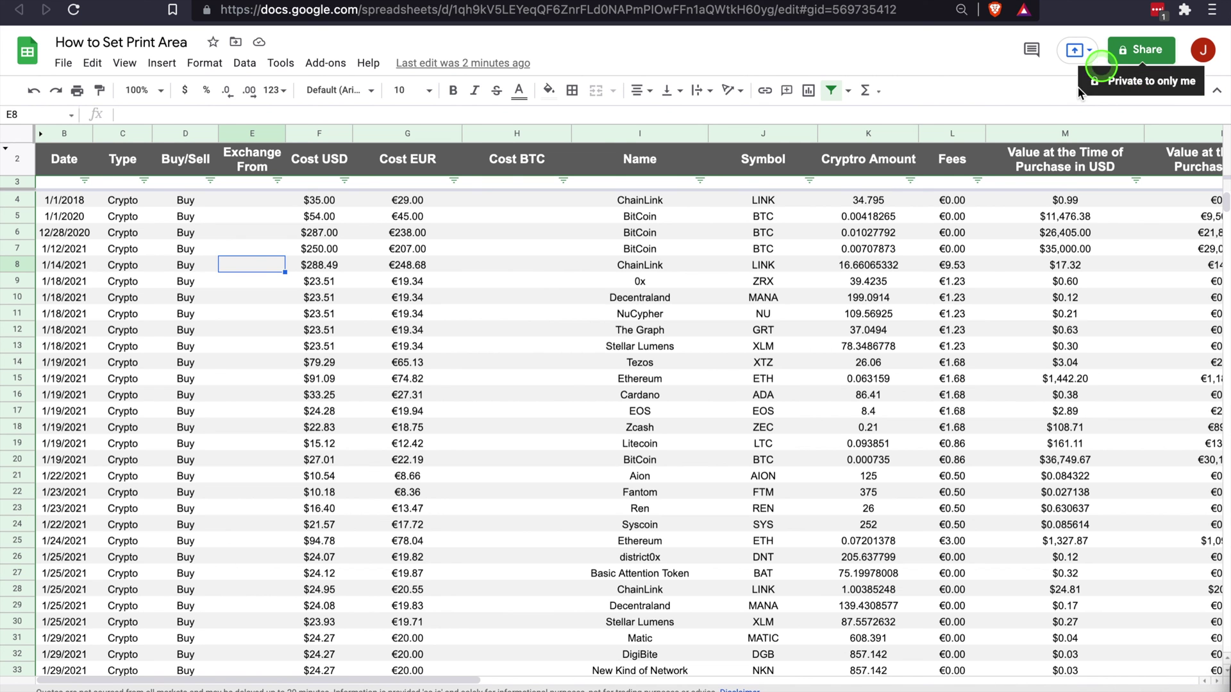